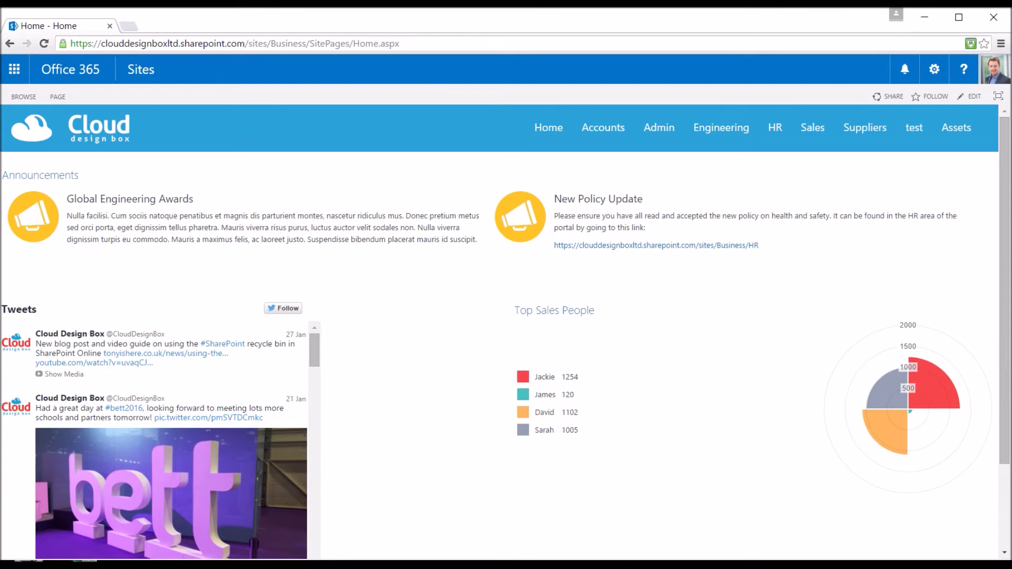
Step: Bring SharePoint Designer forward and scroll the _catalogs/masterpage list to seattle.master and oslo.master
key(alt+Tab)
scroll(339, 407, down, 7)
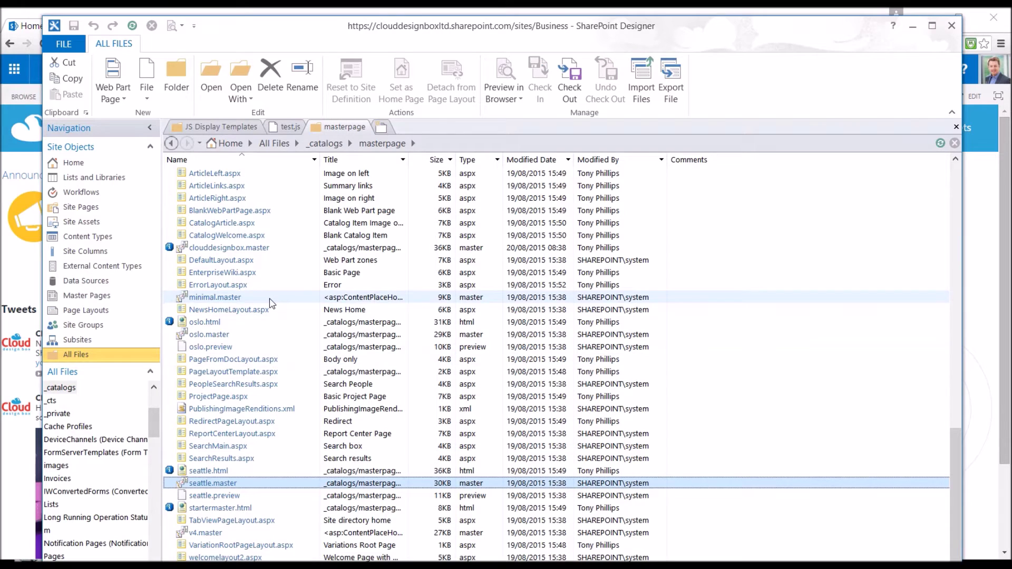
Step: Locate design.css in Style Library/CloudDesignBox, view its properties without changes, then return to the browser
click(215, 129)
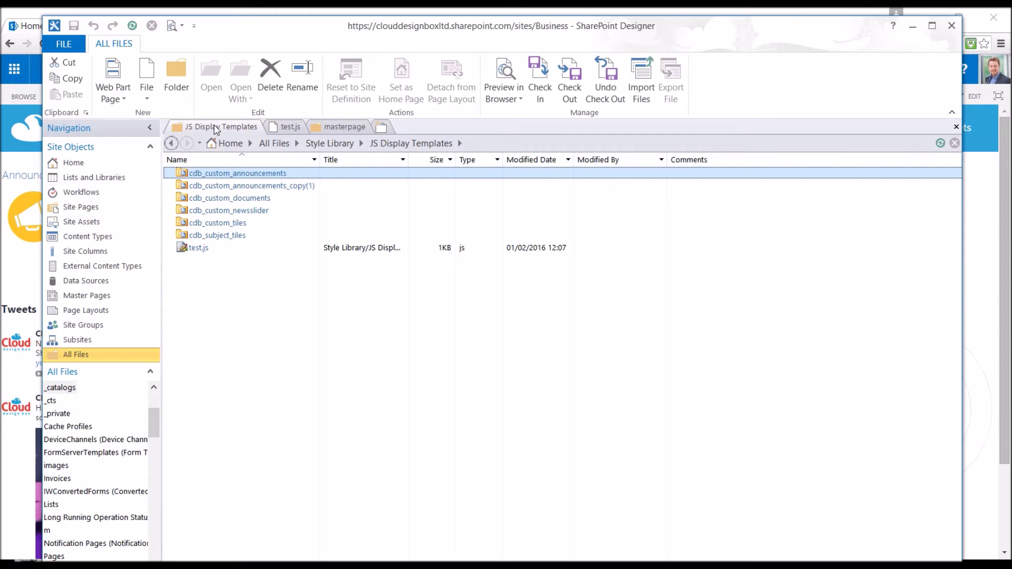
click(326, 145)
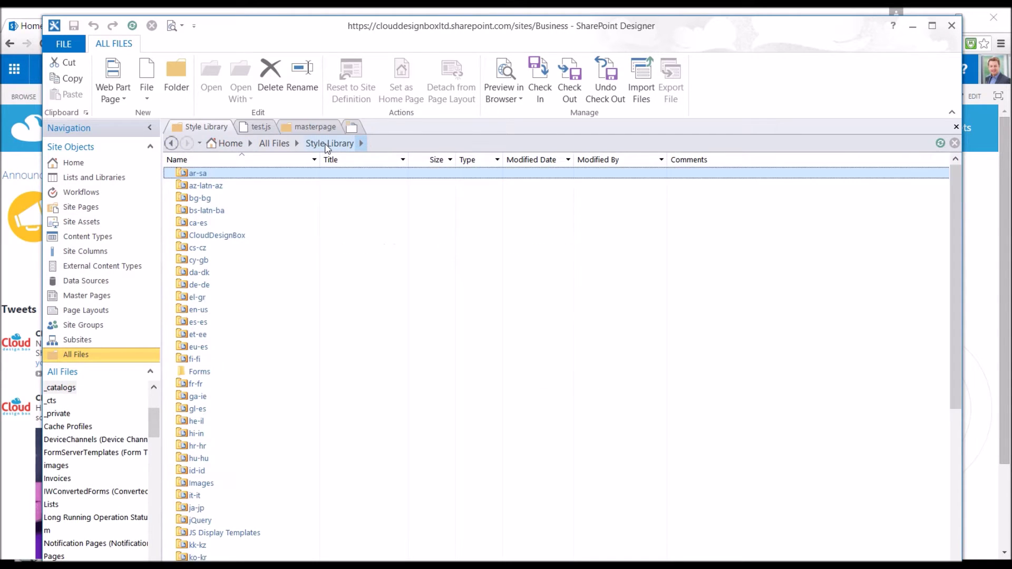
double_click(215, 237)
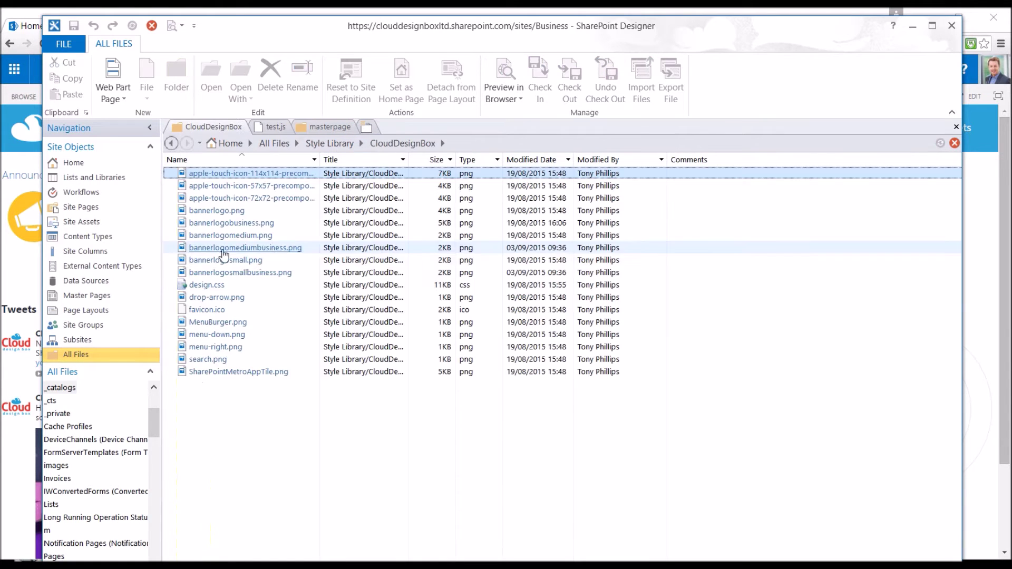
right_click(205, 286)
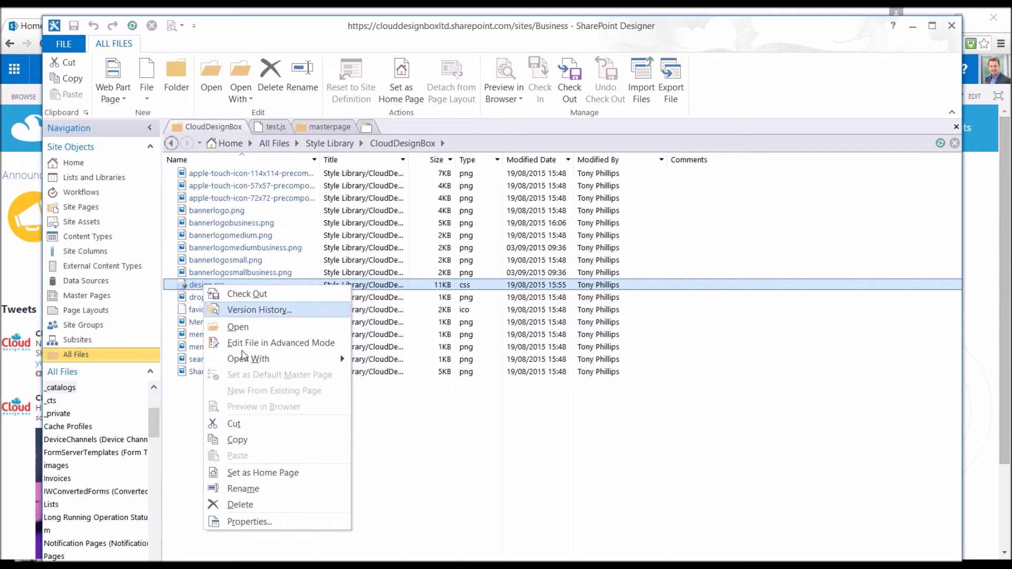
click(253, 522)
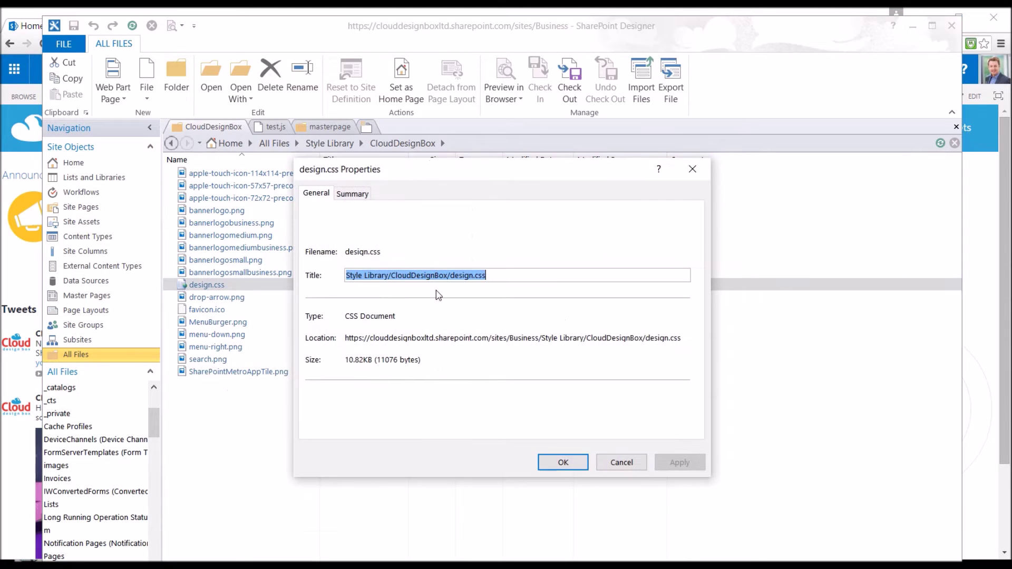
click(603, 462)
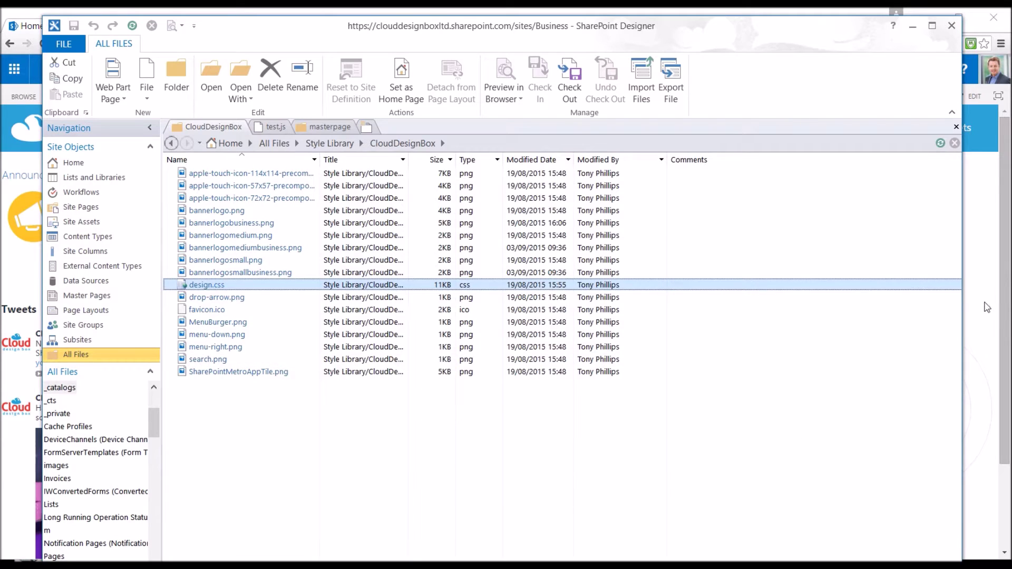
click(986, 307)
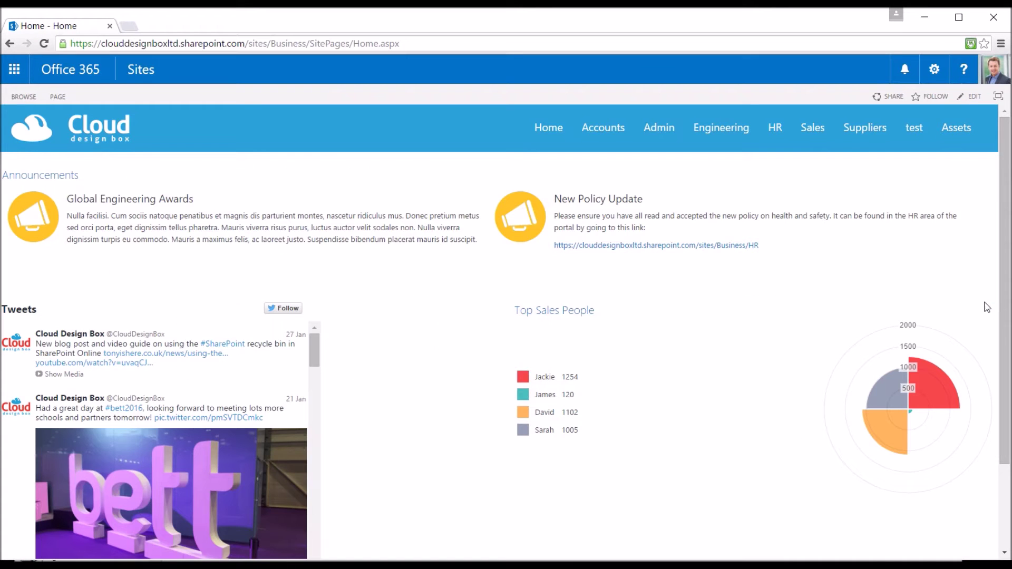
Step: Review the Seattle master page settings, including the Alternate CSS URL pointing to the Style Library
click(944, 77)
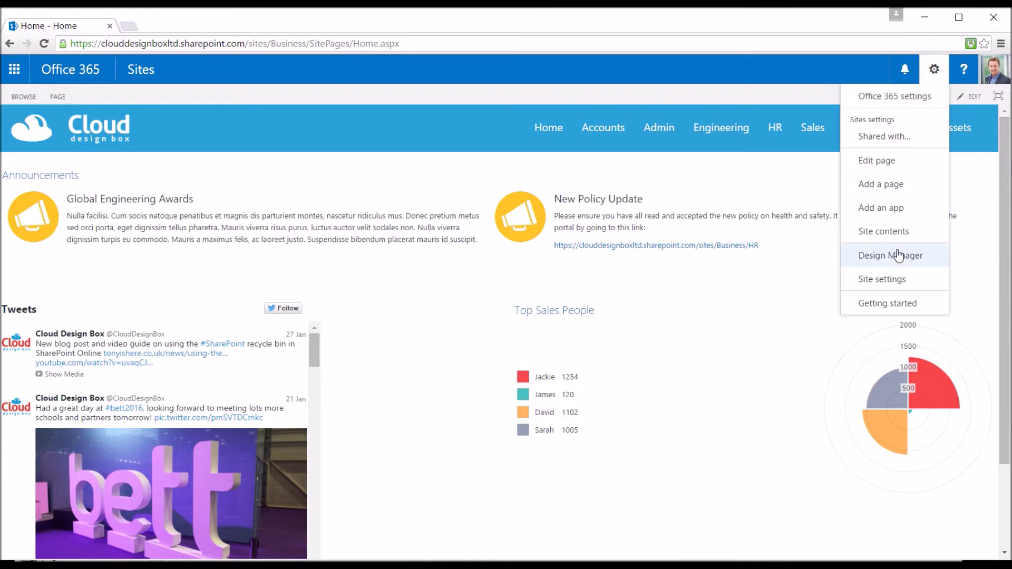
click(889, 279)
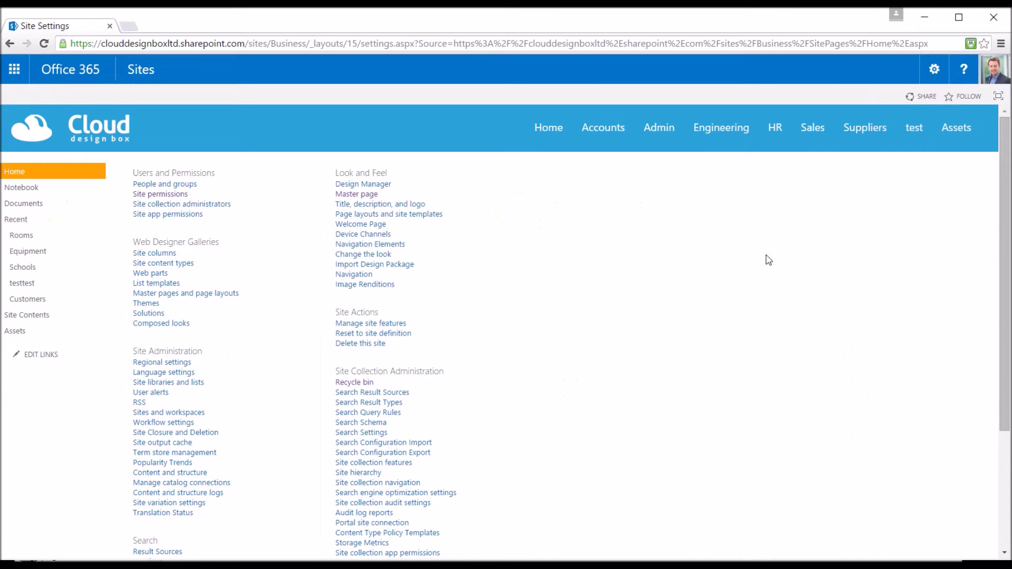
click(349, 196)
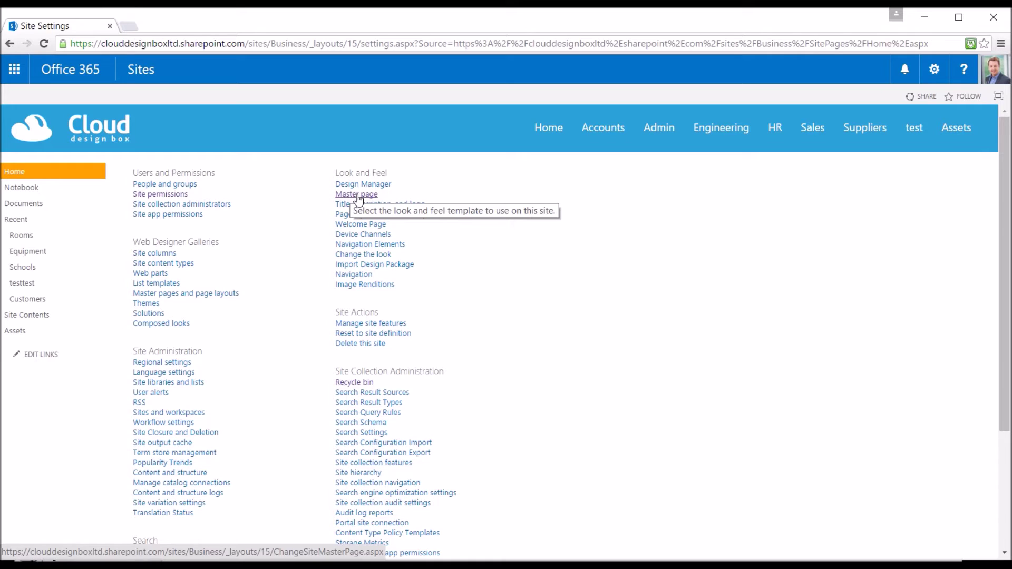
click(357, 196)
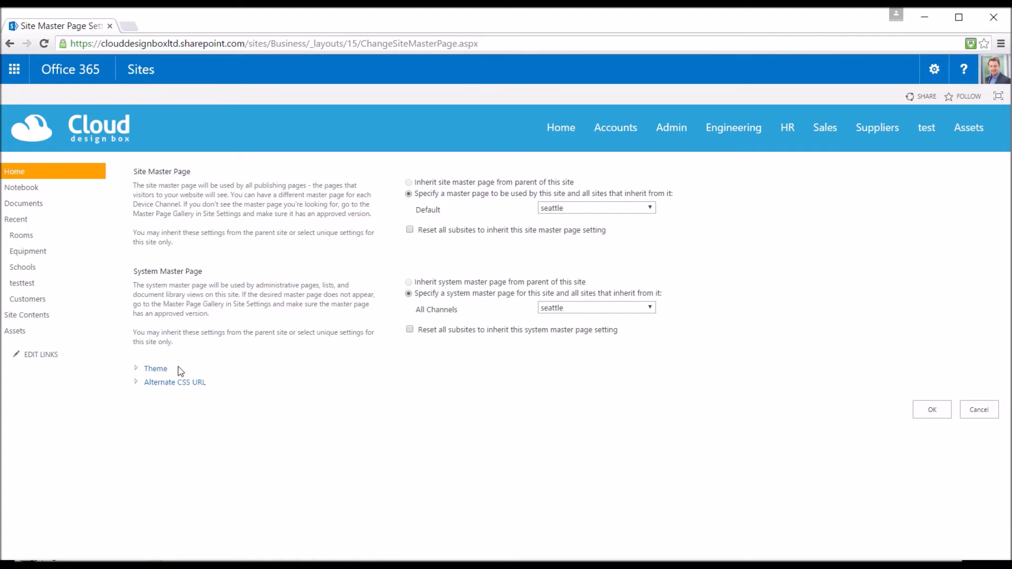
click(137, 383)
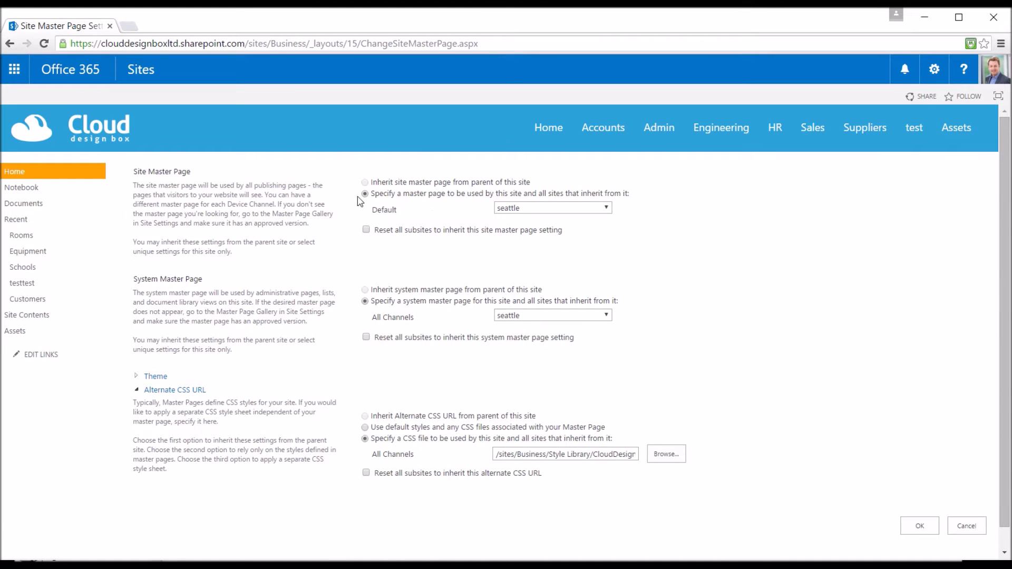
click(916, 526)
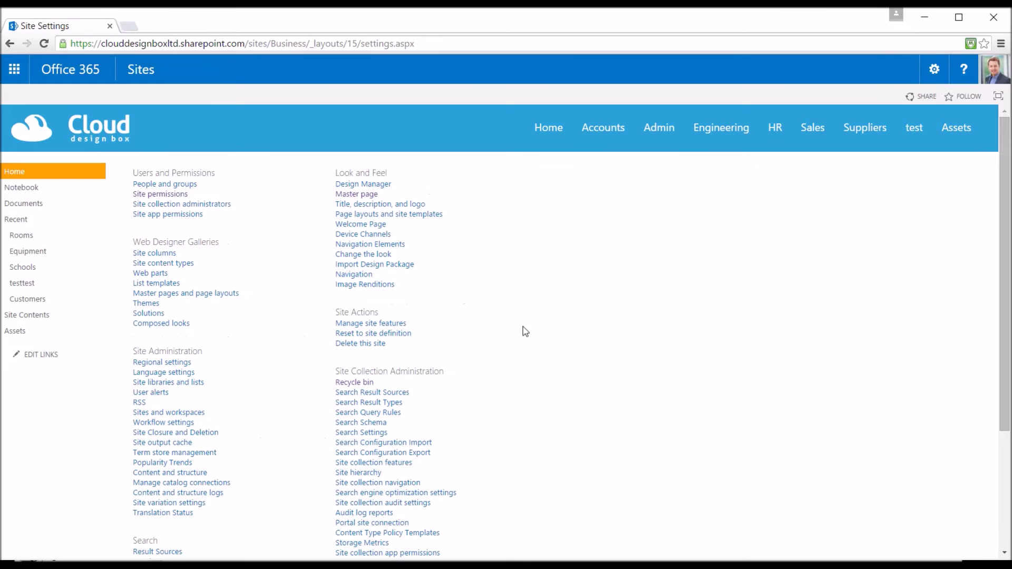
click(26, 174)
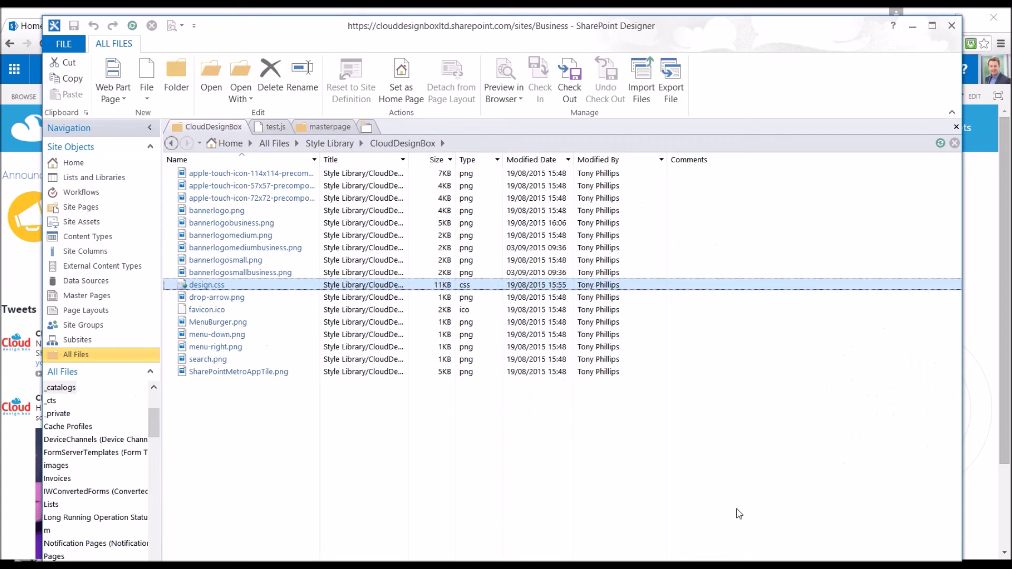
Step: Check out test.js in Style Library/JS Display Templates and open it in the code editor
click(348, 143)
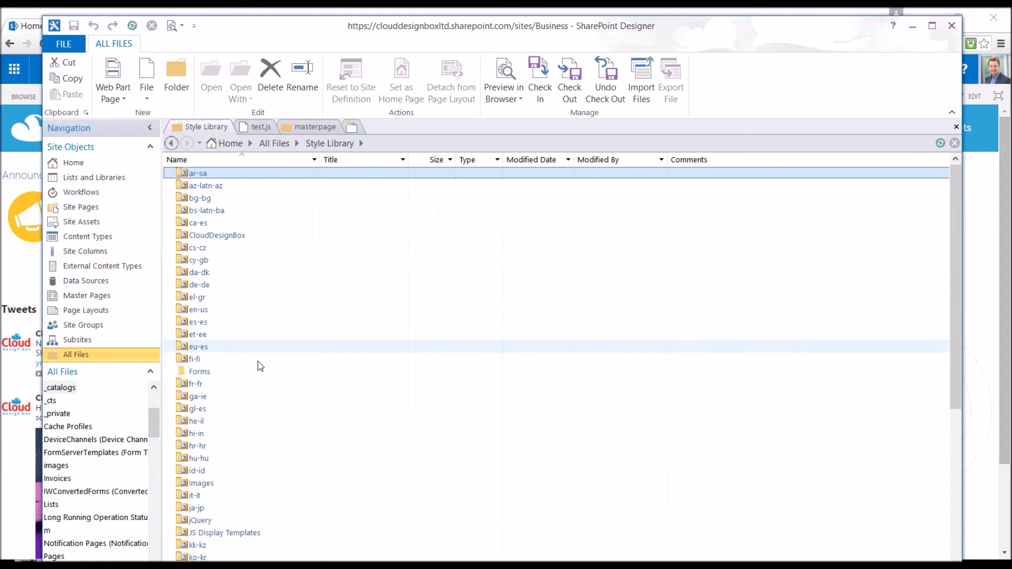
click(216, 534)
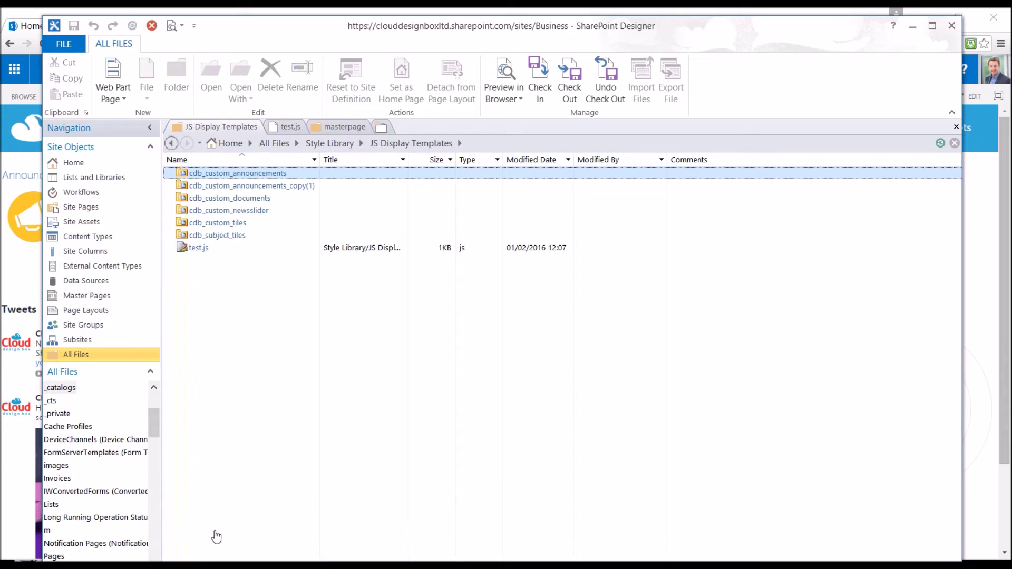
right_click(201, 250)
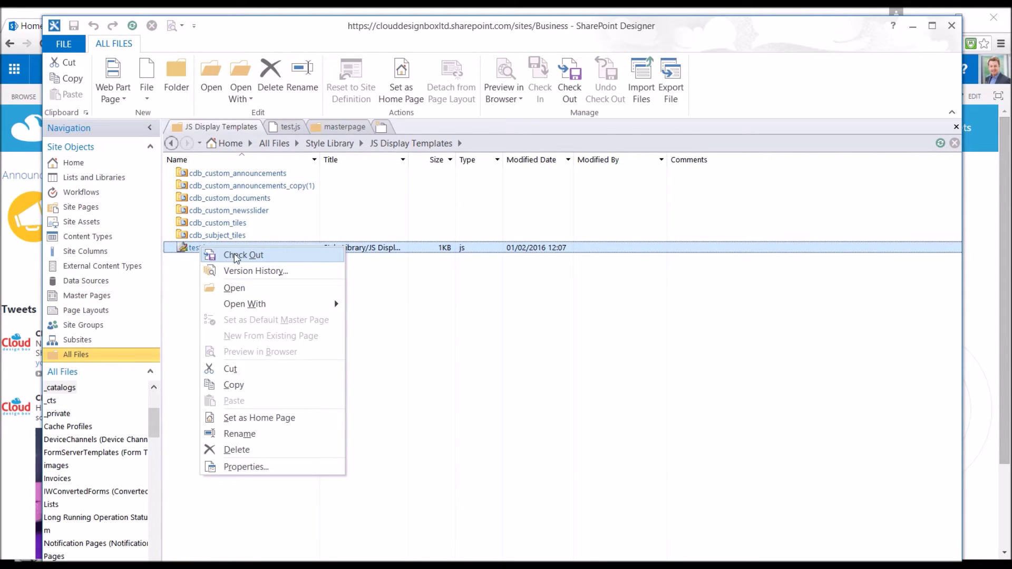
click(236, 257)
double_click(203, 248)
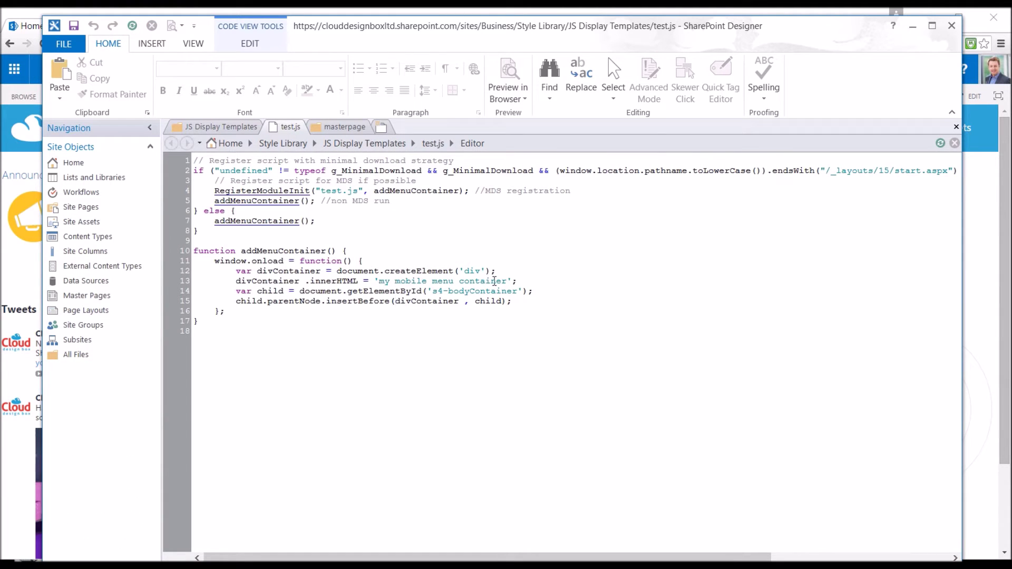
Step: Review test.js code: s4-bodyContainer id, MDS registration, window.onload handler and menu div creation
mouse_move(509, 280)
mouse_down()
mouse_move(376, 281)
mouse_move(516, 291)
mouse_up()
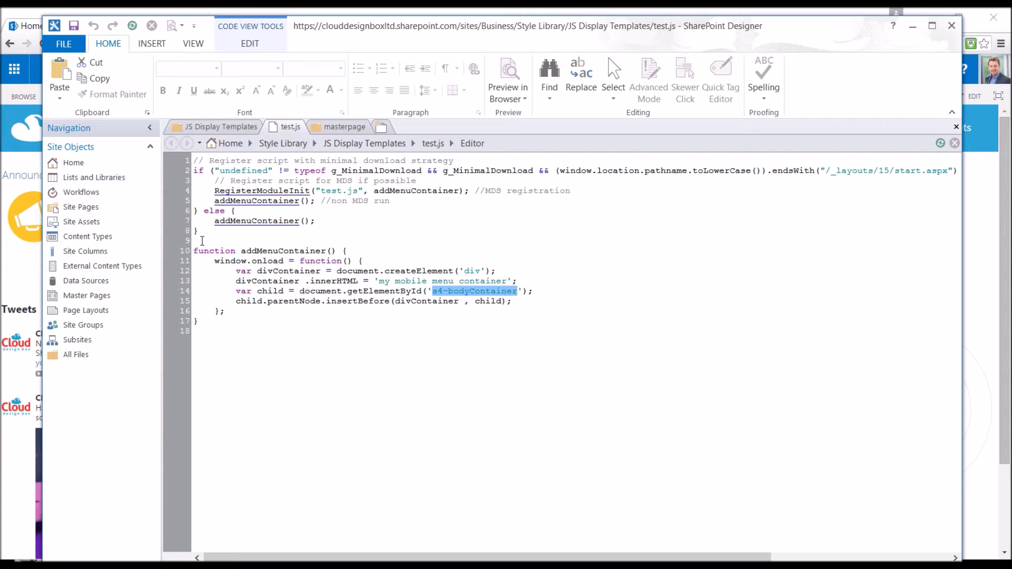
drag(203, 231, 184, 162)
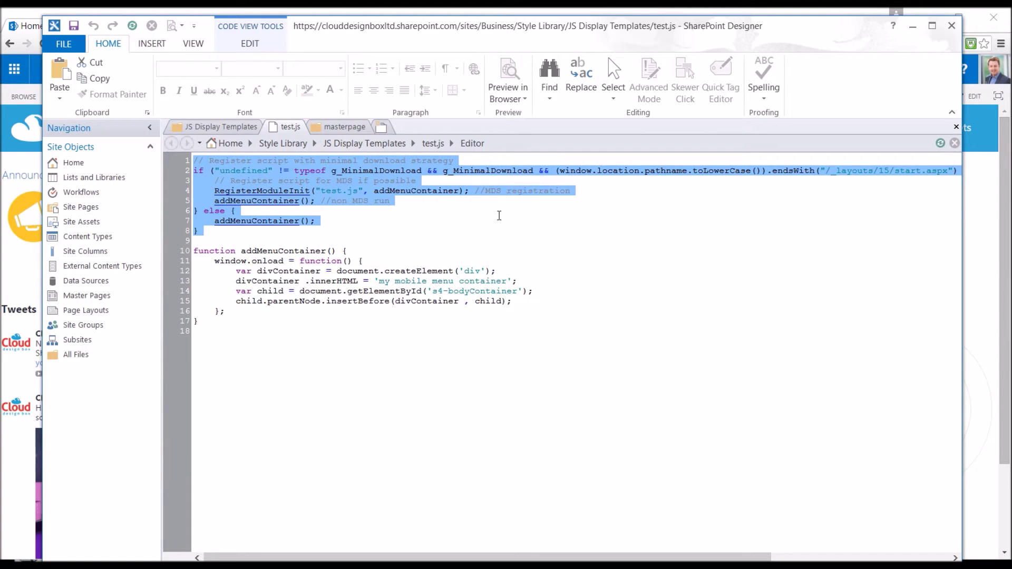
click(466, 214)
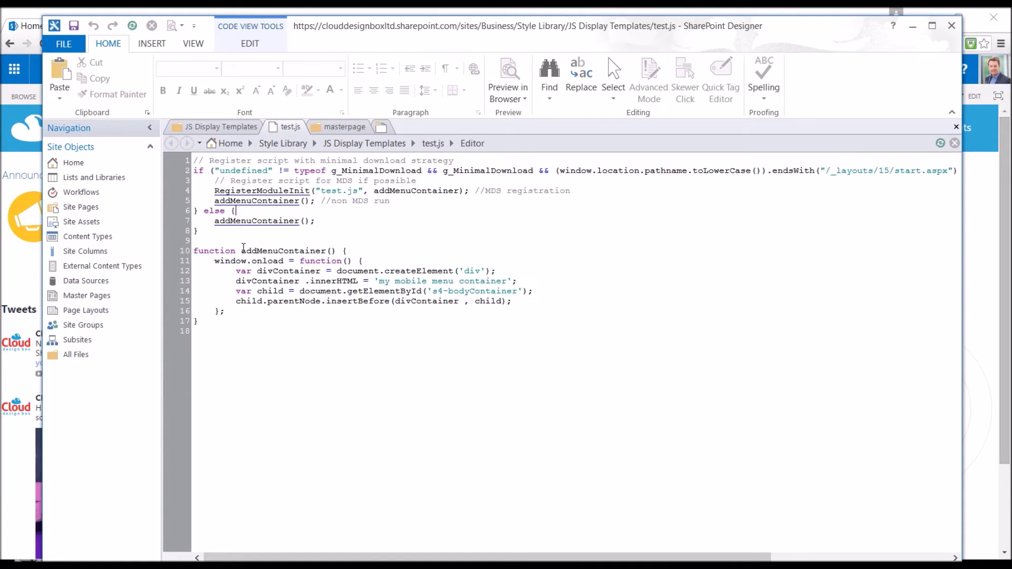
drag(212, 264, 370, 262)
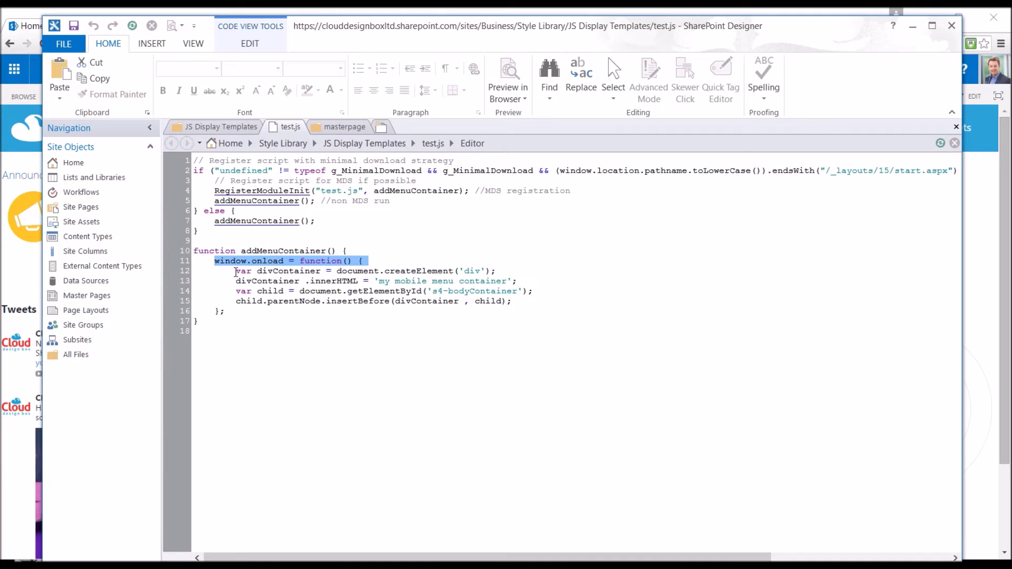
drag(235, 272, 527, 278)
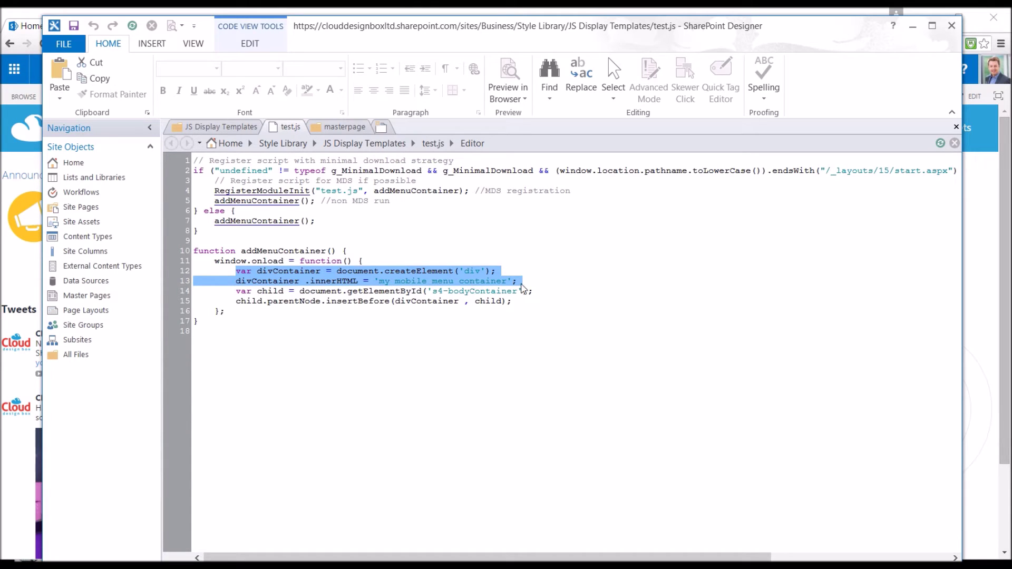
click(238, 271)
drag(235, 270, 233, 304)
click(244, 313)
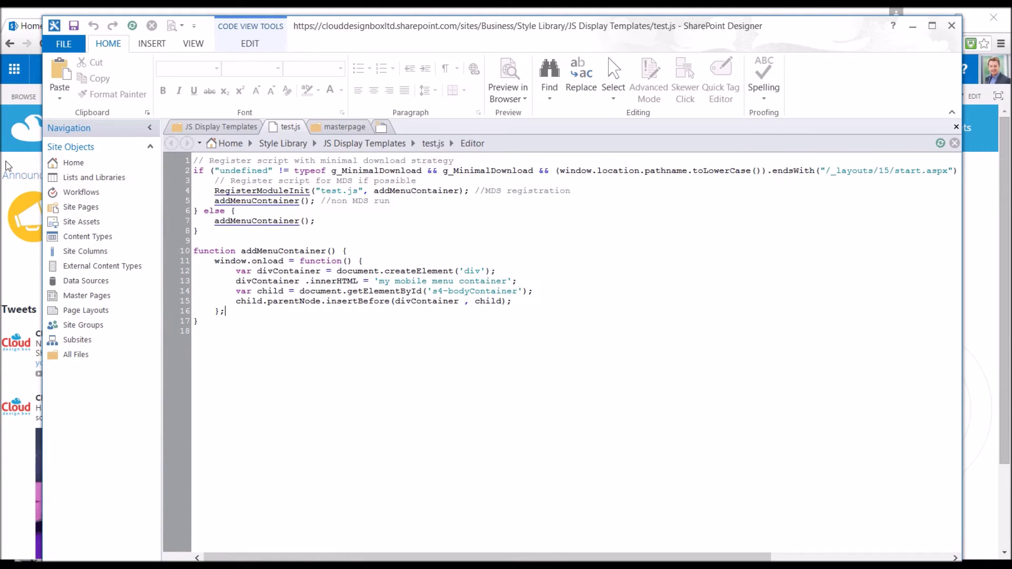
click(6, 163)
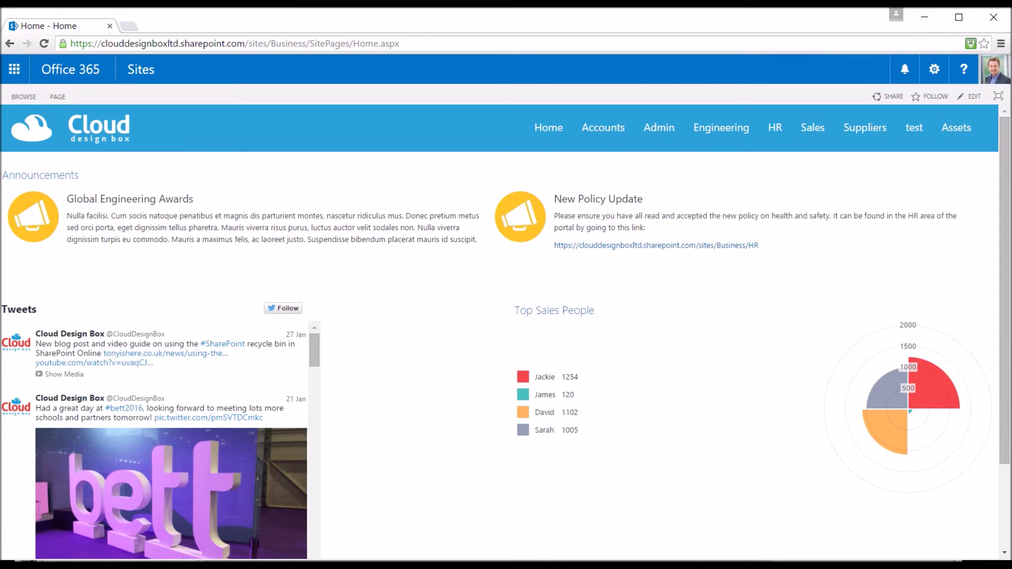
Step: Check test.js properties, selecting its Style Library/JS Display Templates/test.js Title path, then cancel
key(alt+Tab)
click(200, 127)
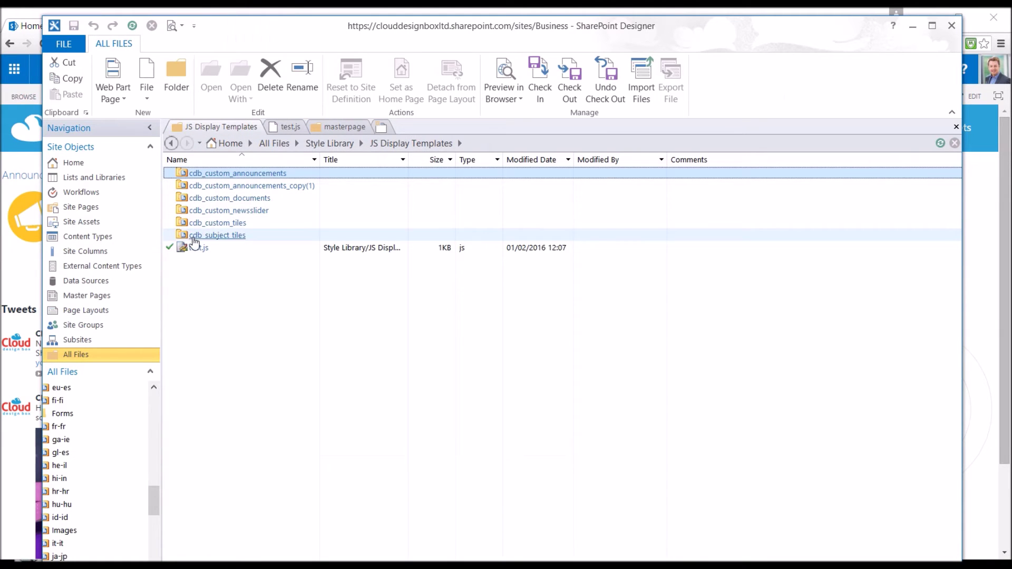
click(193, 246)
right_click(192, 247)
click(240, 487)
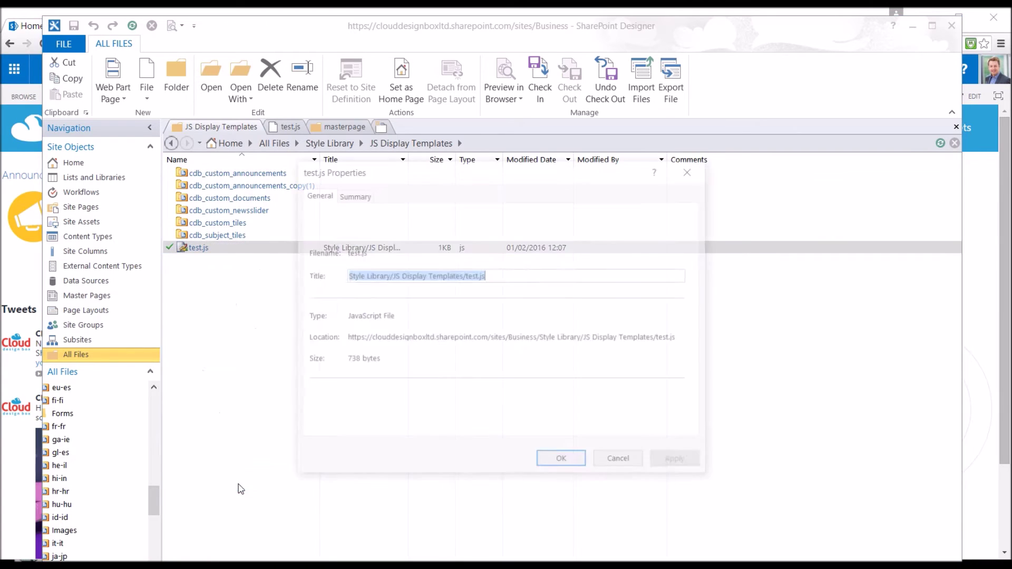
click(352, 276)
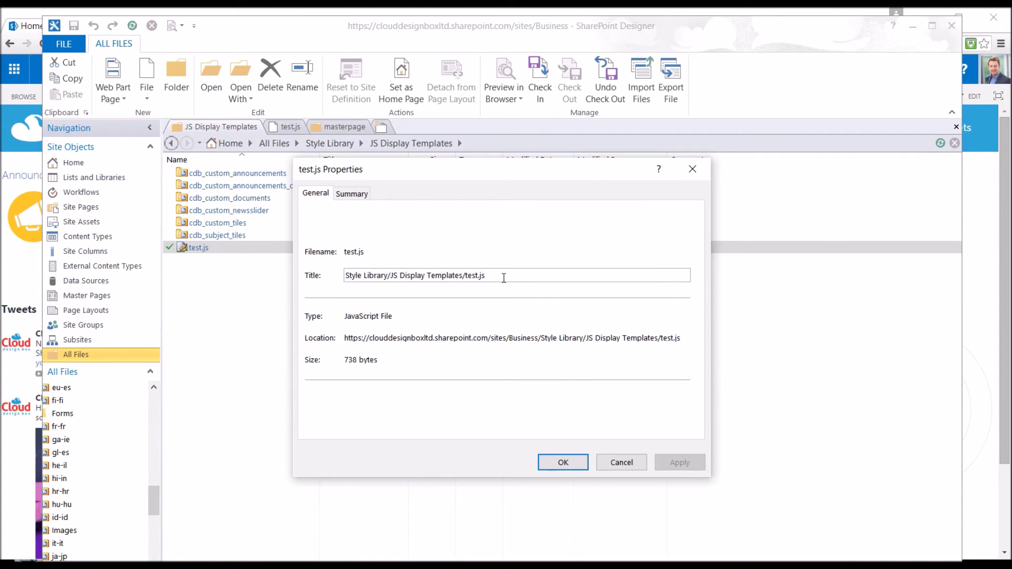
drag(504, 277, 341, 275)
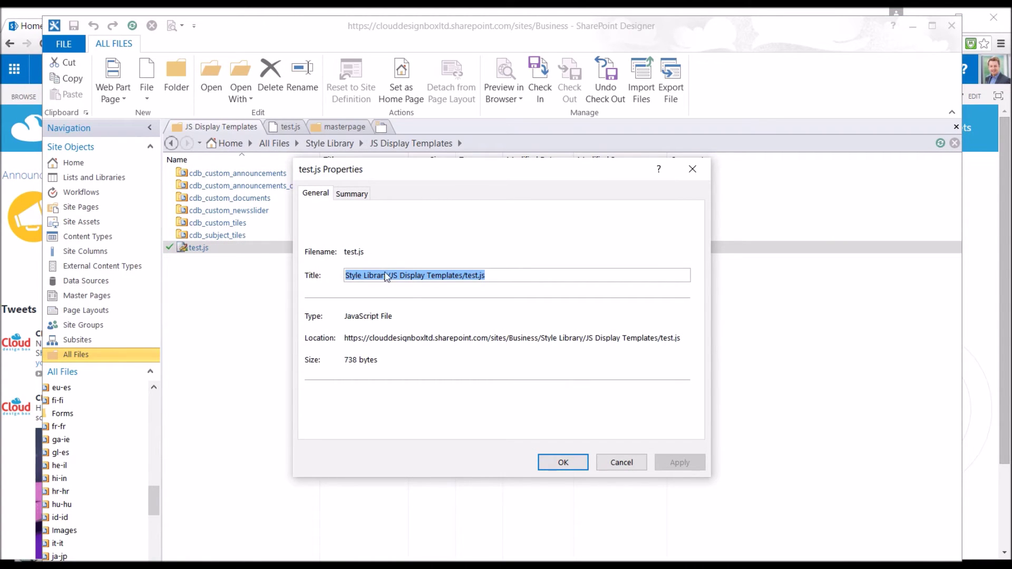
click(611, 463)
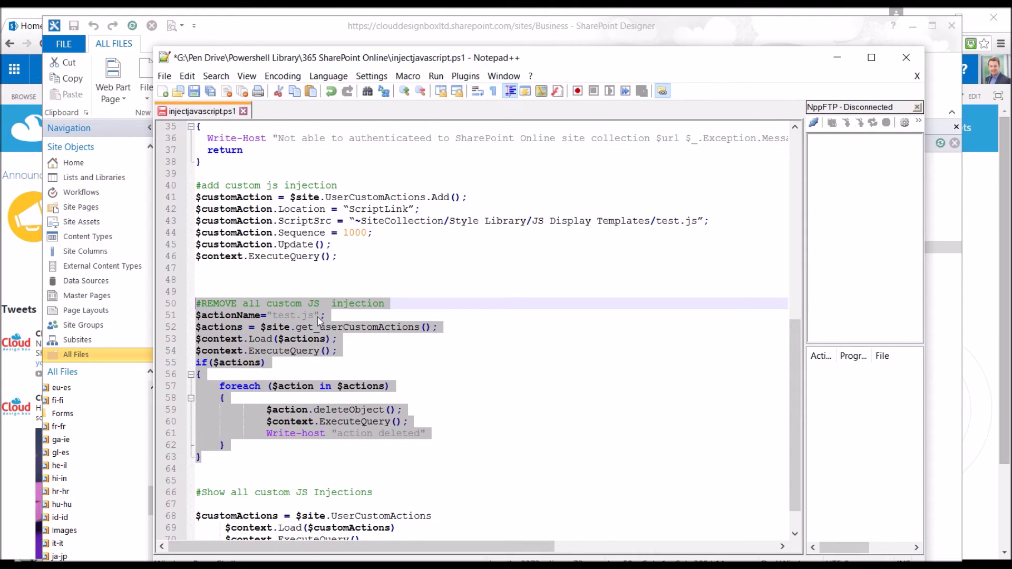
Step: Review the #add custom js injection lines, noting site, UserCustomActions and customAction on line 41
click(345, 279)
scroll(345, 433, up, 5)
drag(345, 433, 188, 362)
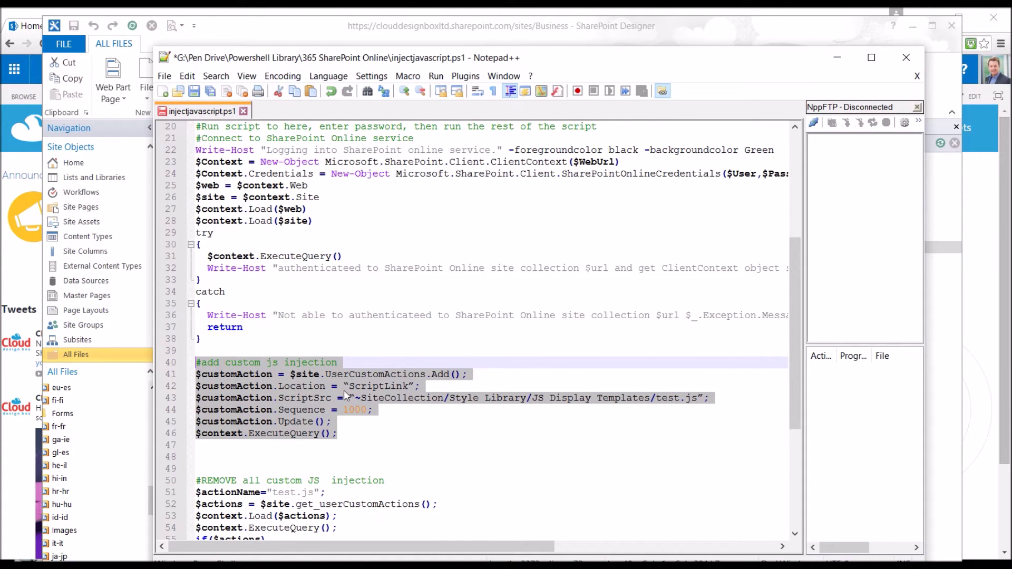
click(337, 434)
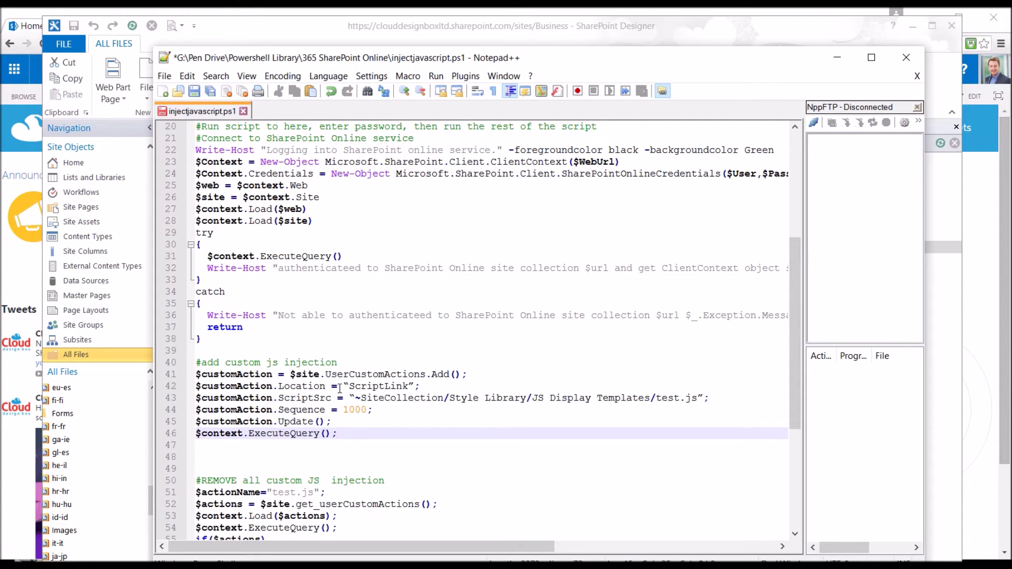
double_click(309, 375)
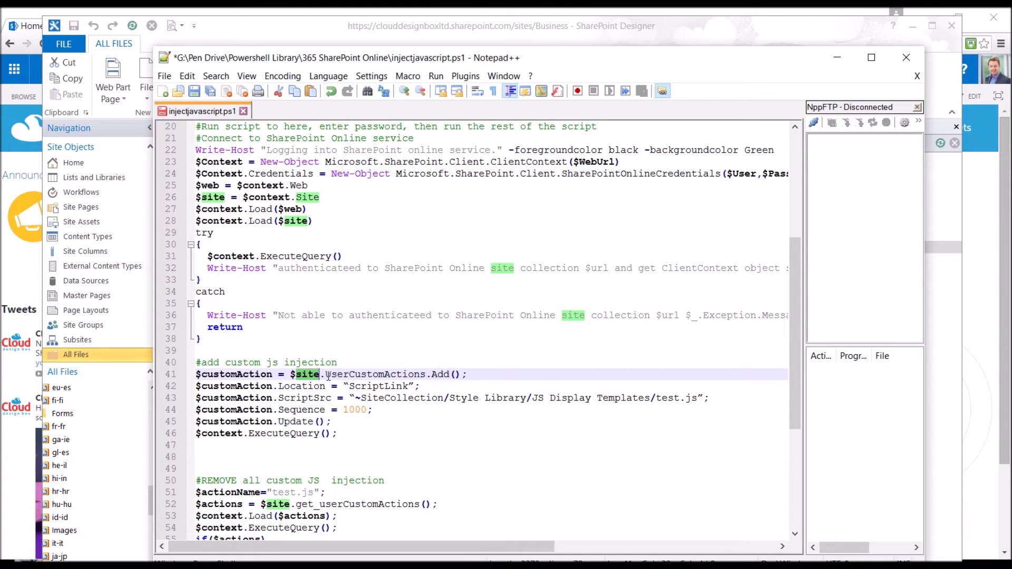
drag(325, 375, 464, 373)
click(465, 373)
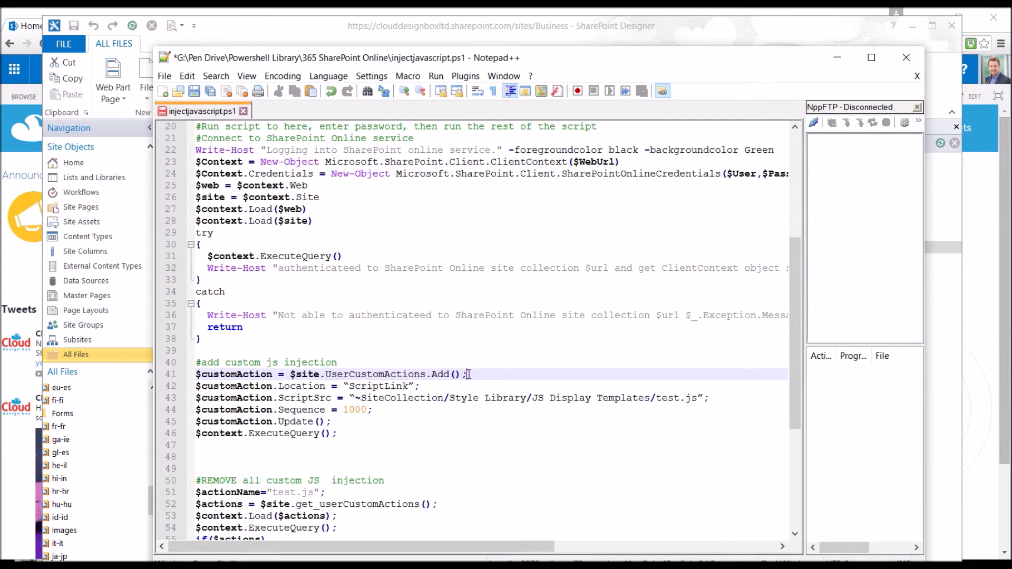
double_click(226, 375)
click(262, 389)
Step: Inspect the ScriptLink location, the ~SiteCollection/Style Library/JS Display Templates/test.js ScriptSrc and Sequence 1000
double_click(241, 385)
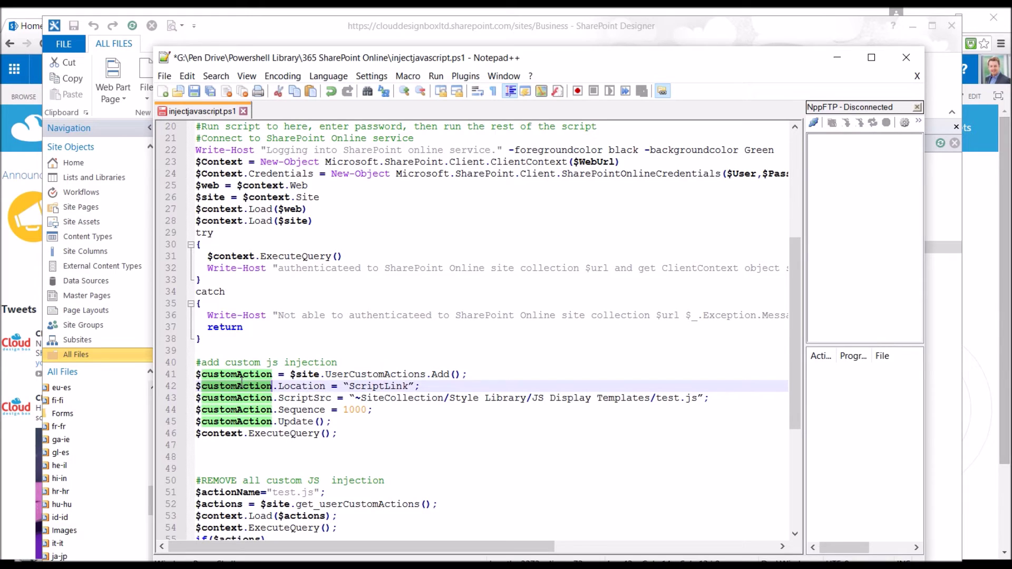
double_click(385, 384)
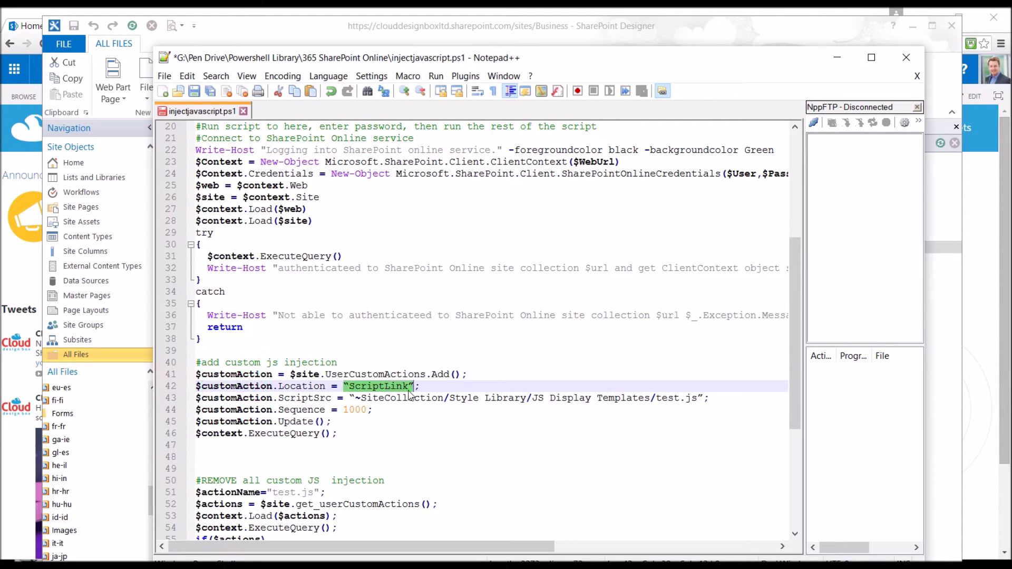
double_click(237, 399)
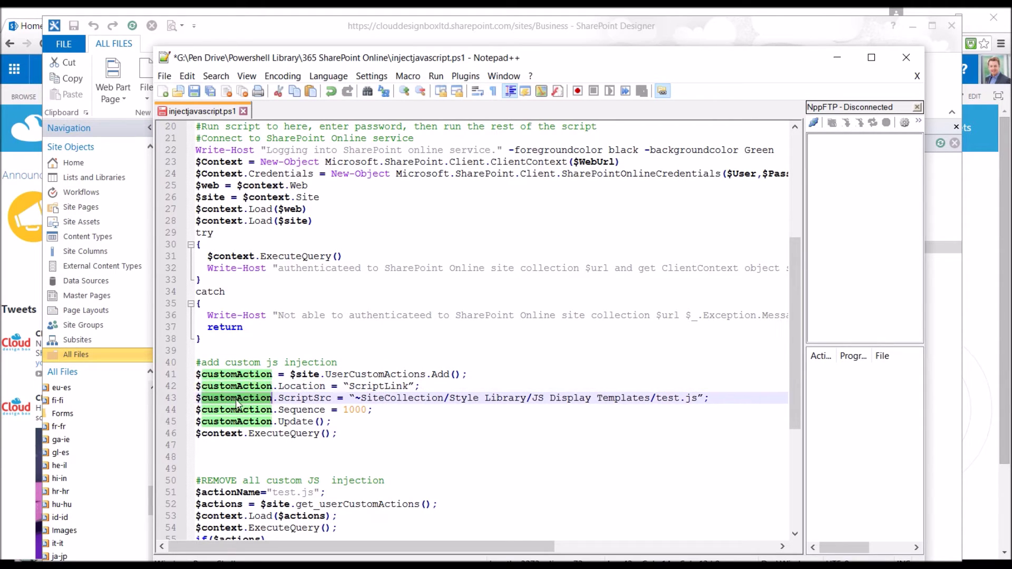
double_click(303, 398)
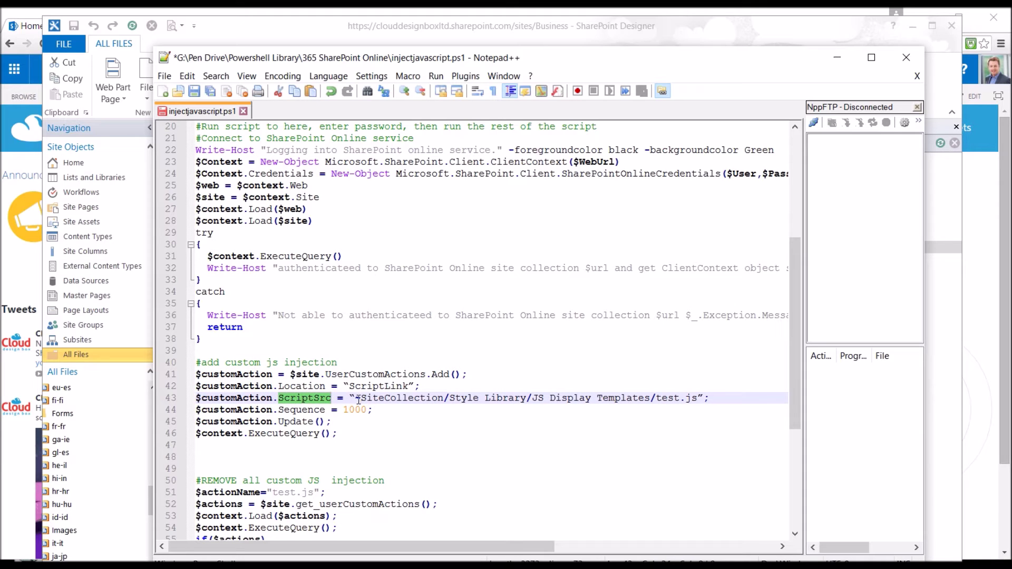
mouse_move(356, 399)
mouse_down()
mouse_move(443, 398)
mouse_move(355, 399)
mouse_up()
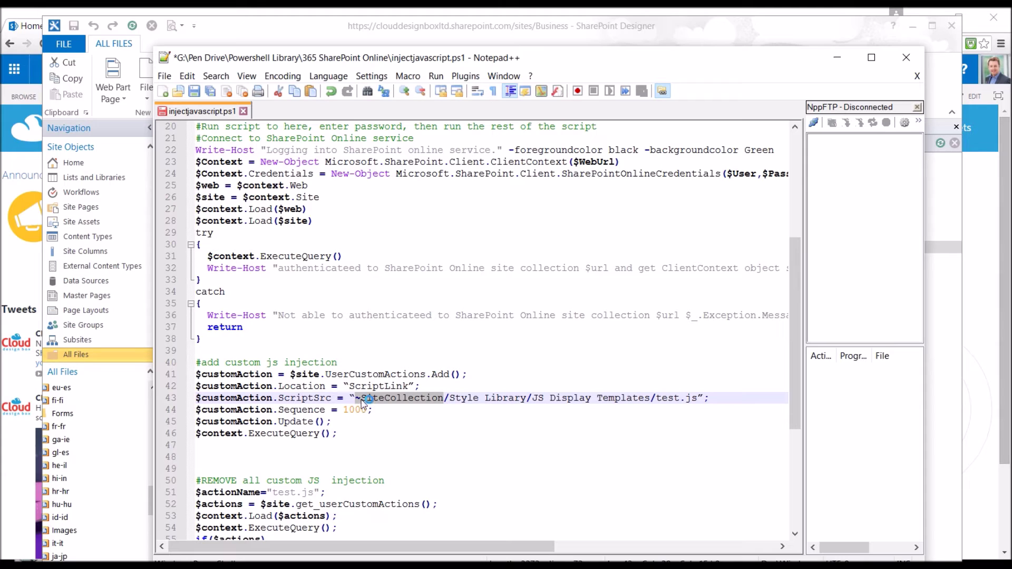
drag(444, 399, 698, 398)
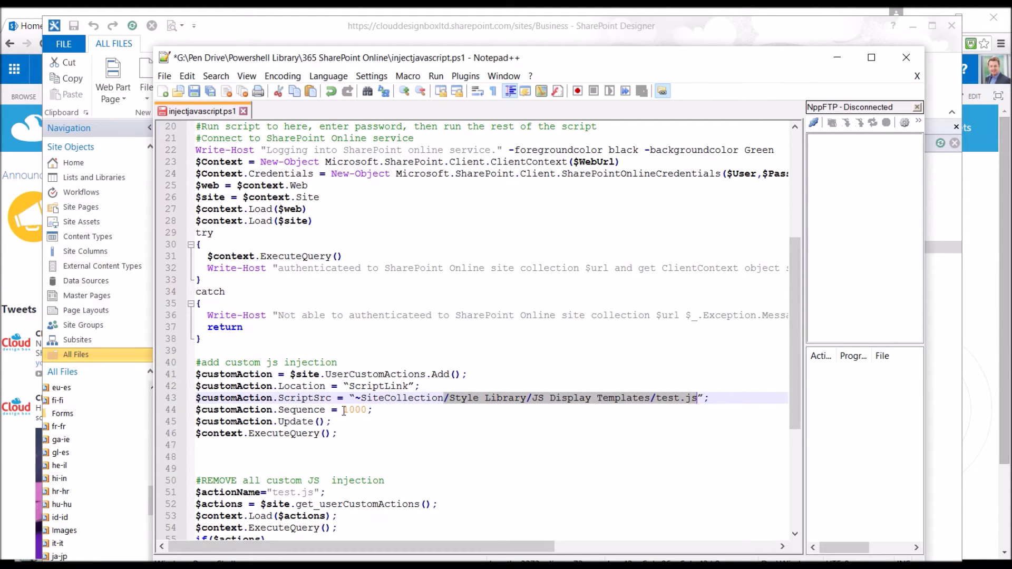
triple_click(374, 412)
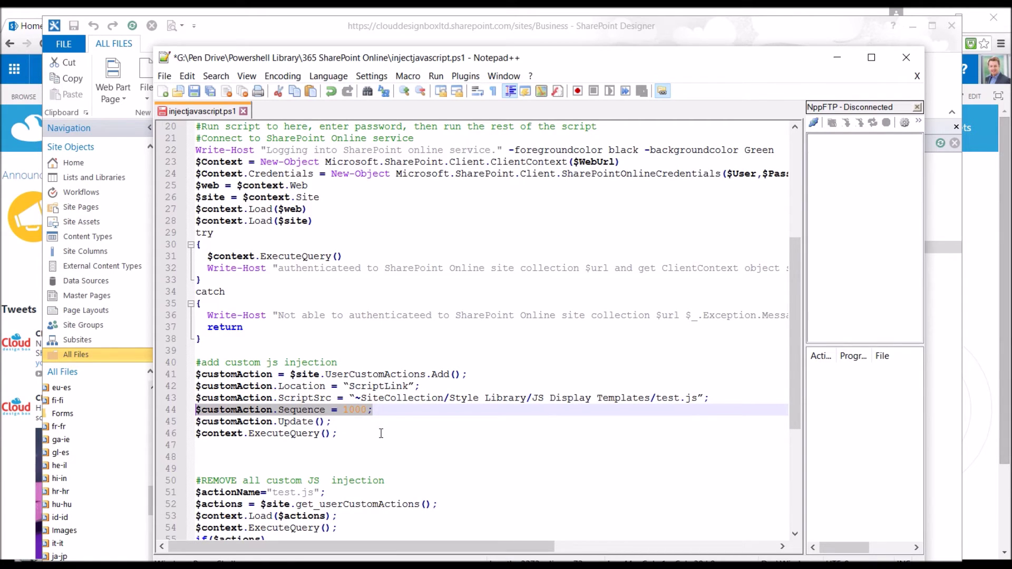
click(332, 424)
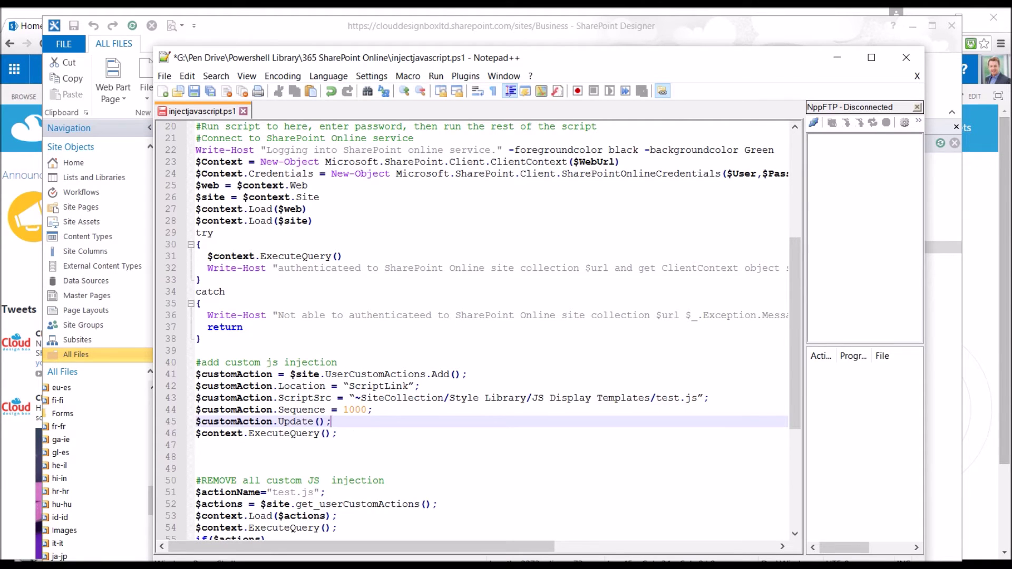
Step: Glance at the Management Shell, then review the script's Add-Type module loading lines
key(alt+Tab)
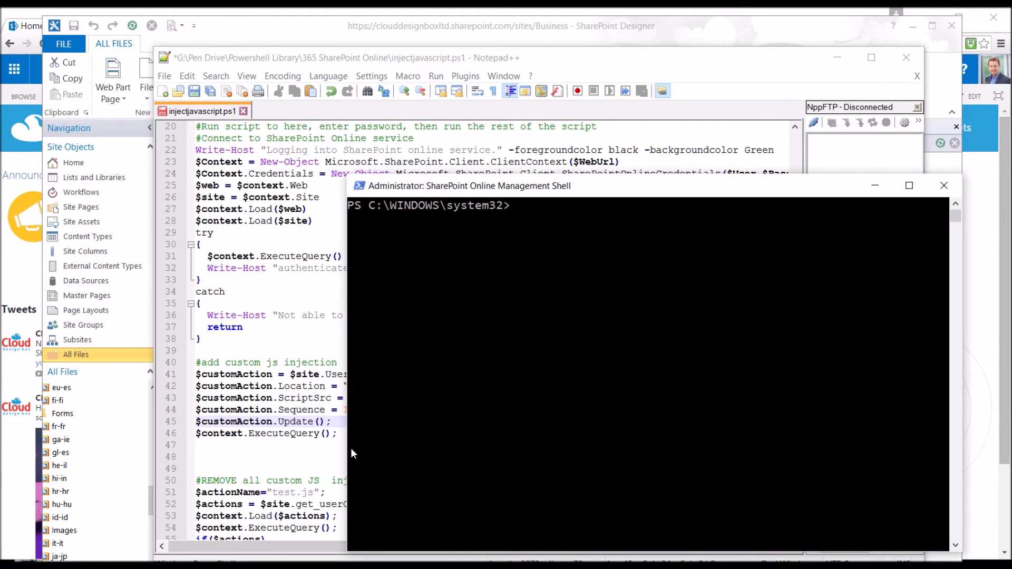
click(335, 446)
scroll(332, 439, up, 6)
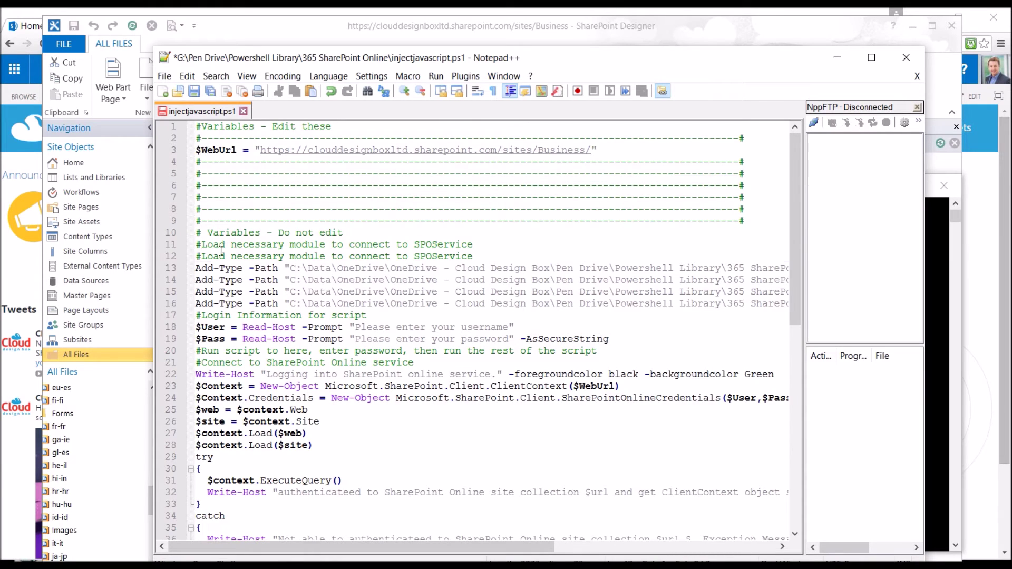
drag(219, 256, 745, 304)
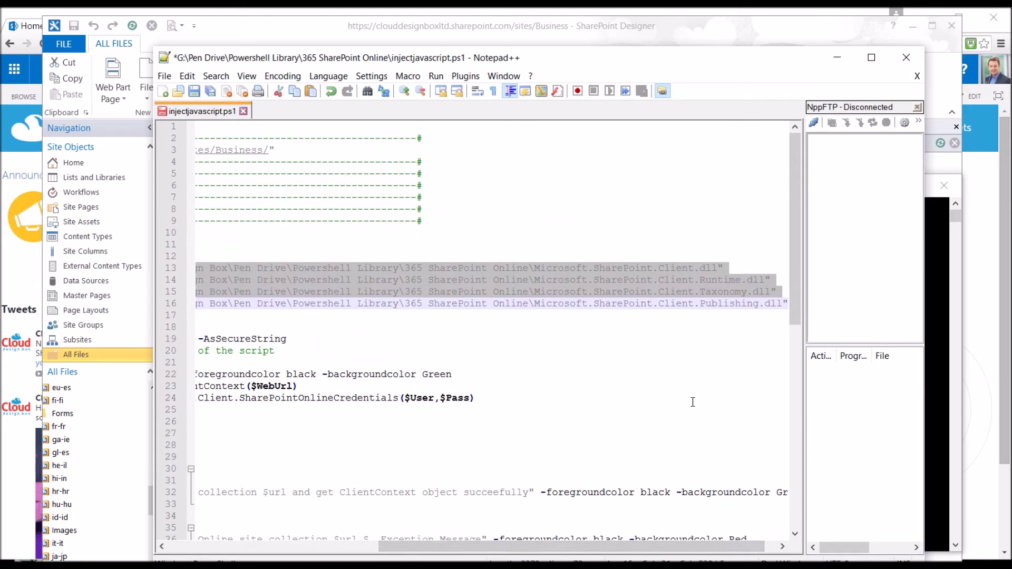
drag(656, 547, 445, 538)
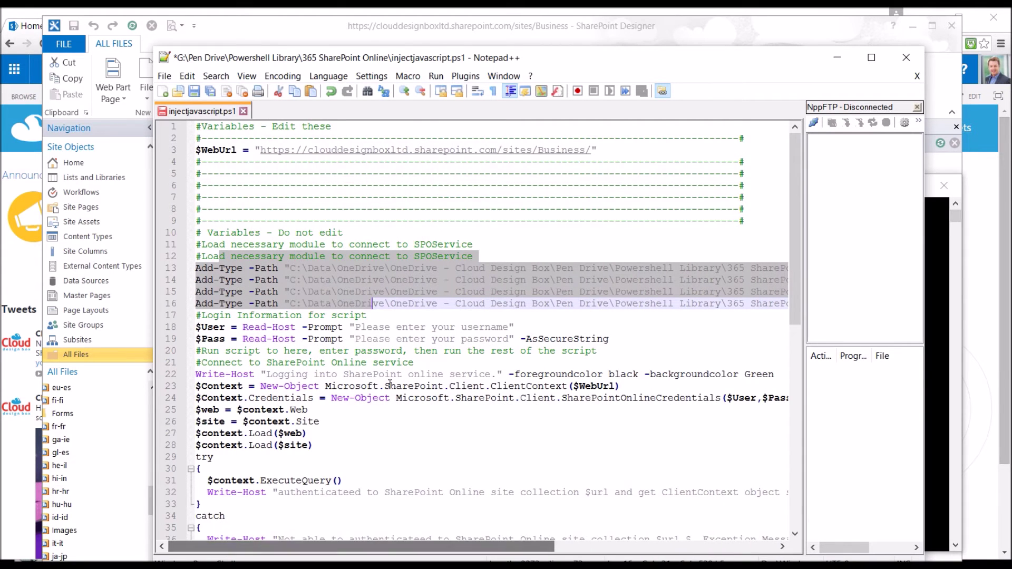
scroll(385, 368, down, 1)
scroll(282, 400, down, 4)
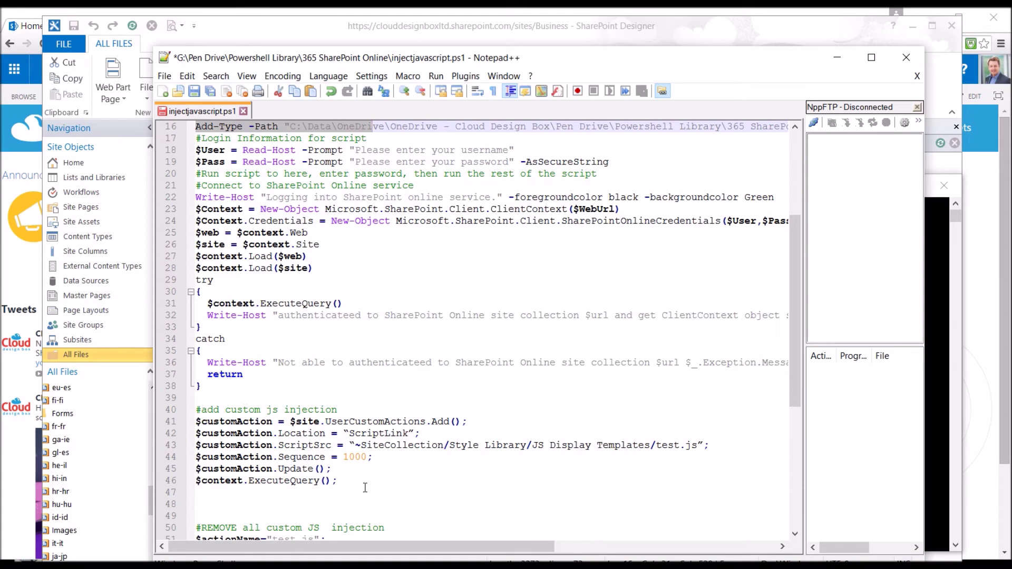
Step: Copy injection lines 40–46 and bring the Management Shell forward
drag(348, 481, 188, 414)
key(ctrl+c)
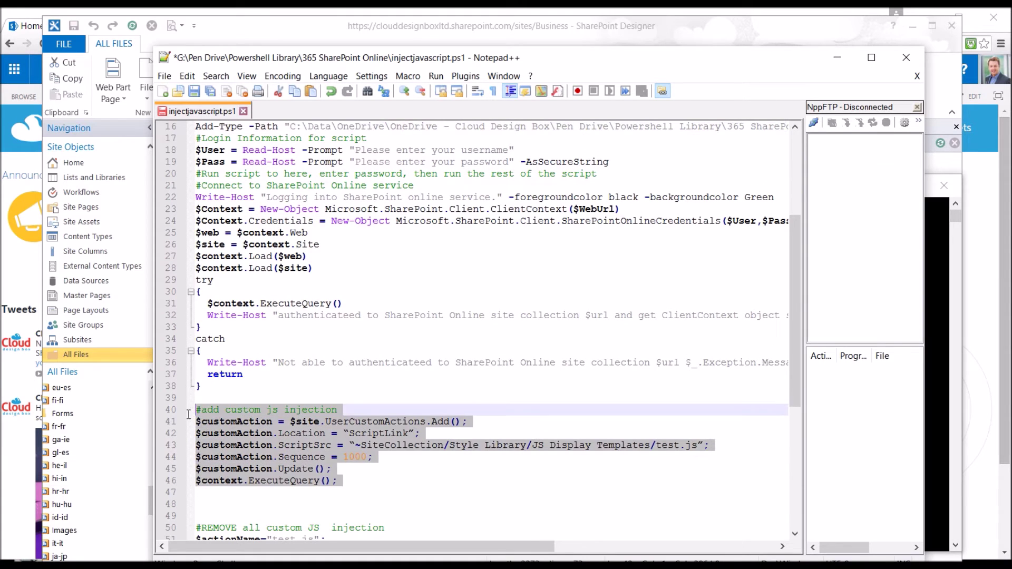
right_click(263, 439)
click(294, 205)
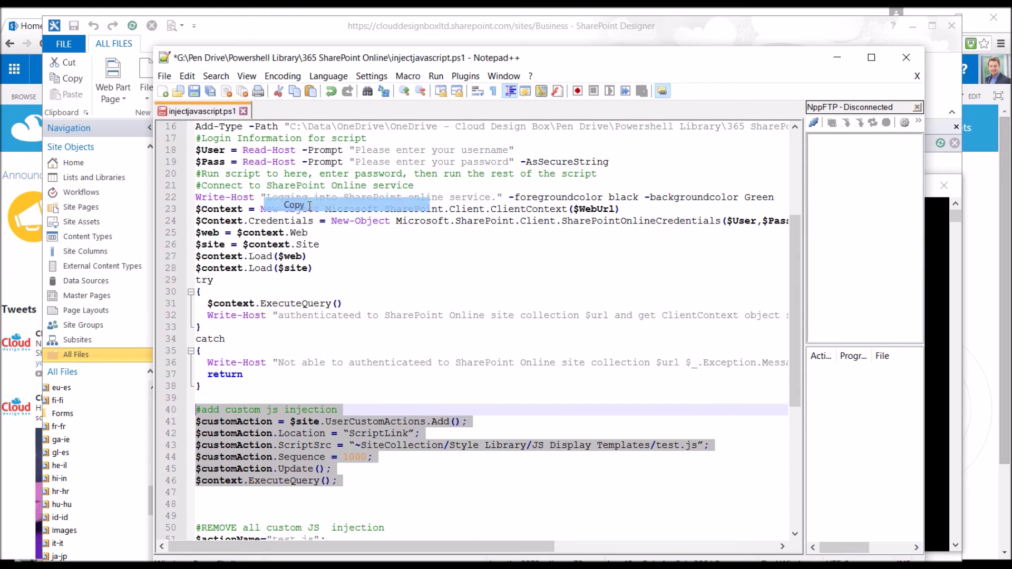
click(932, 454)
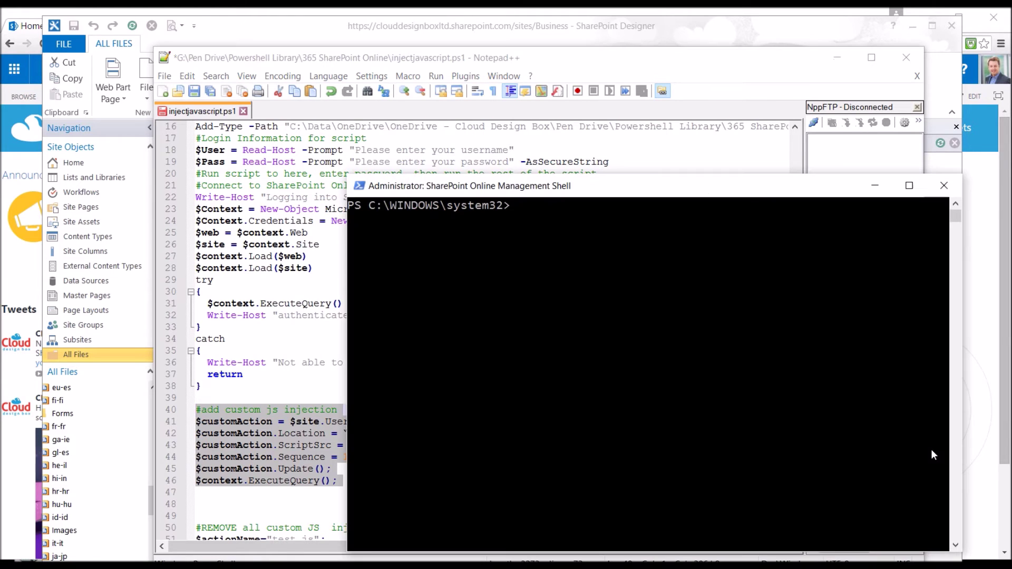
Step: Paste the injection commands into the shell, then reload the site to check 'my mobile menu container'
right_click(445, 320)
click(478, 357)
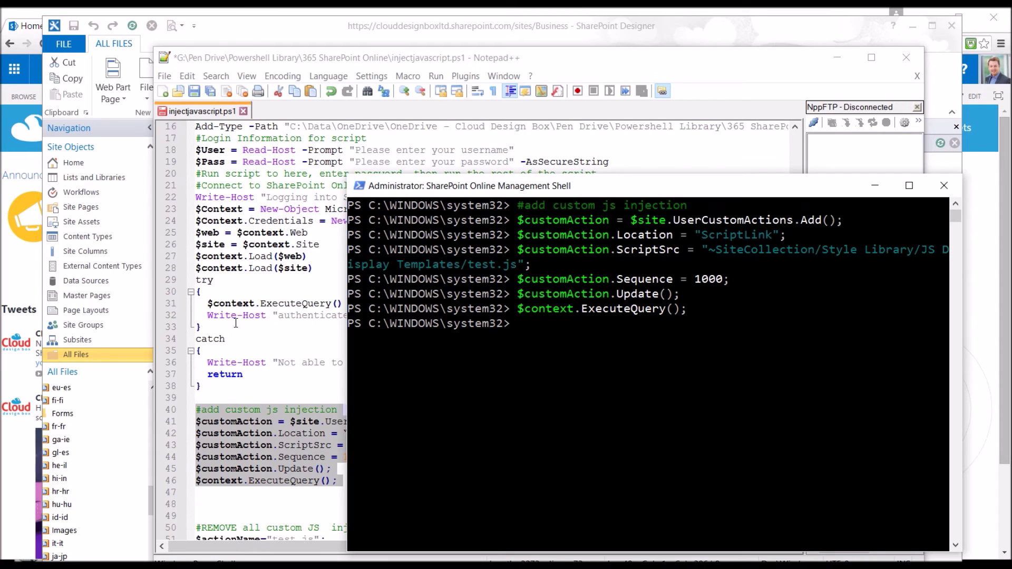
key(alt+Tab)
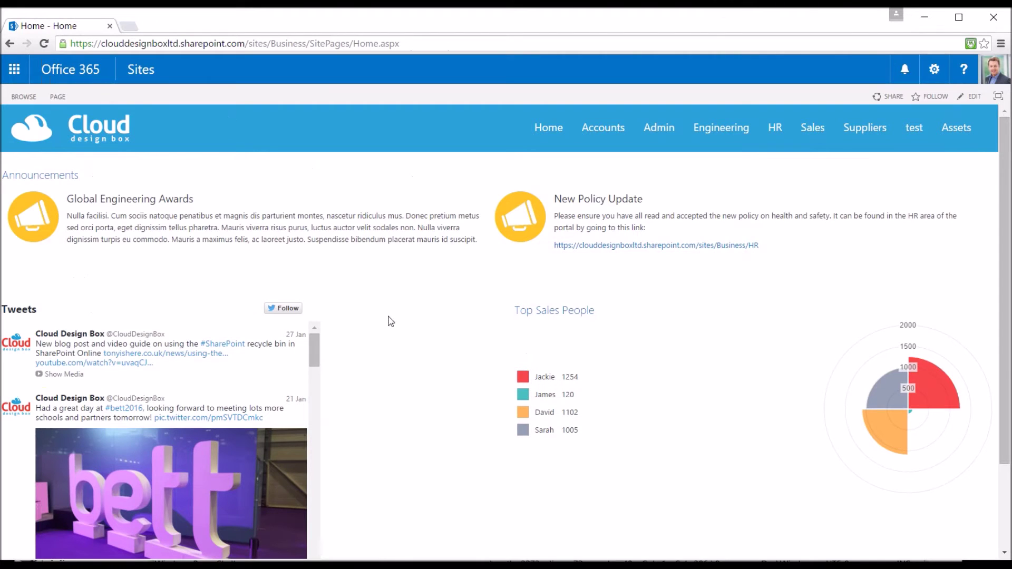
key(F5)
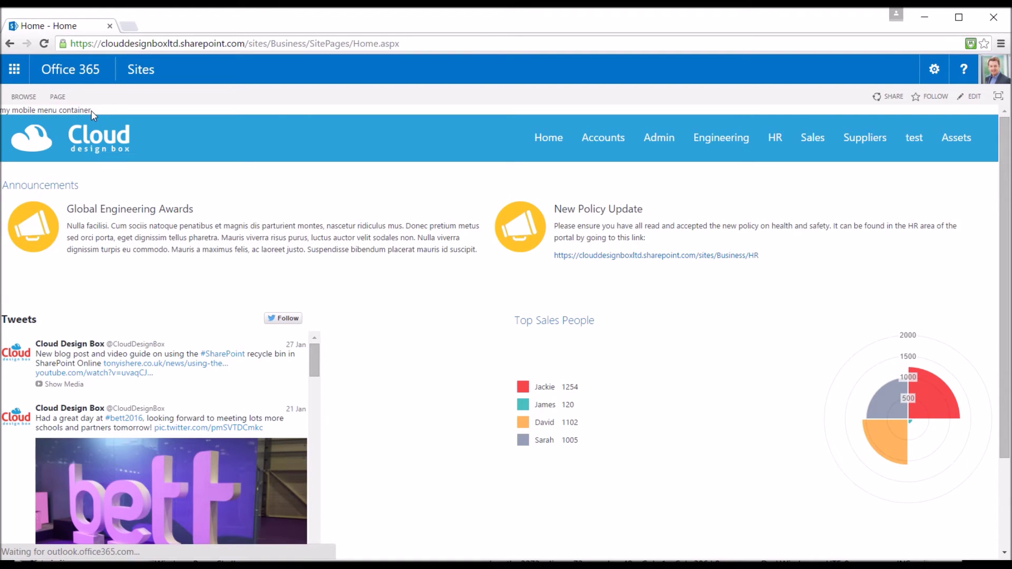
drag(91, 110, 1, 111)
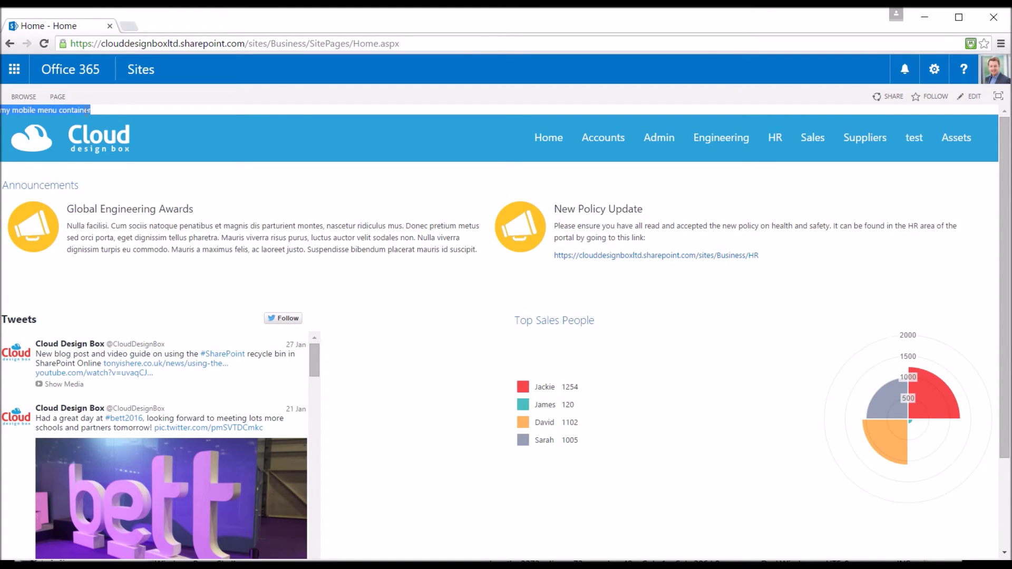
click(105, 116)
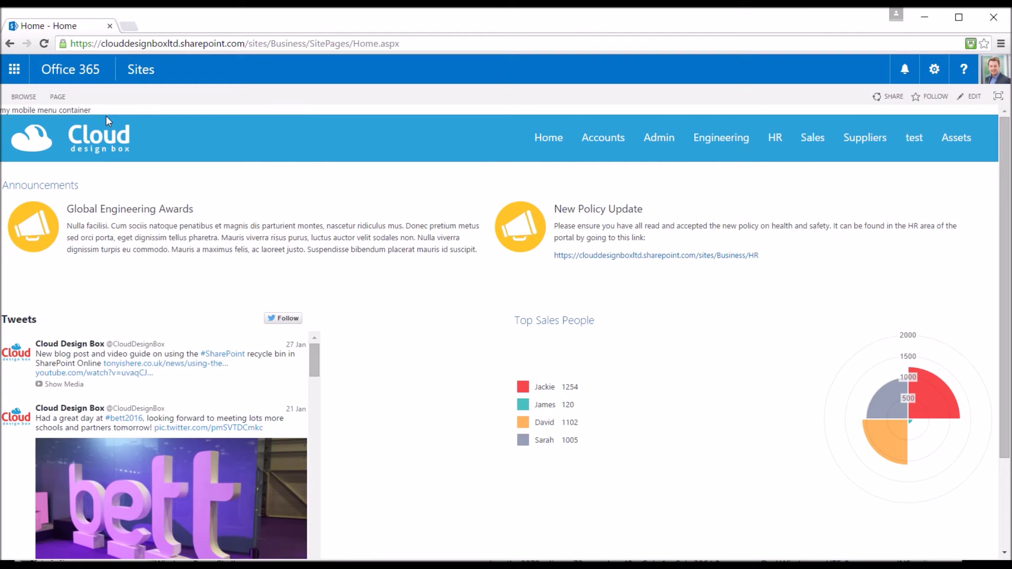
Step: Copy the #Show all custom JS Injections lines from the script and minimize Notepad++
key(alt+Tab)
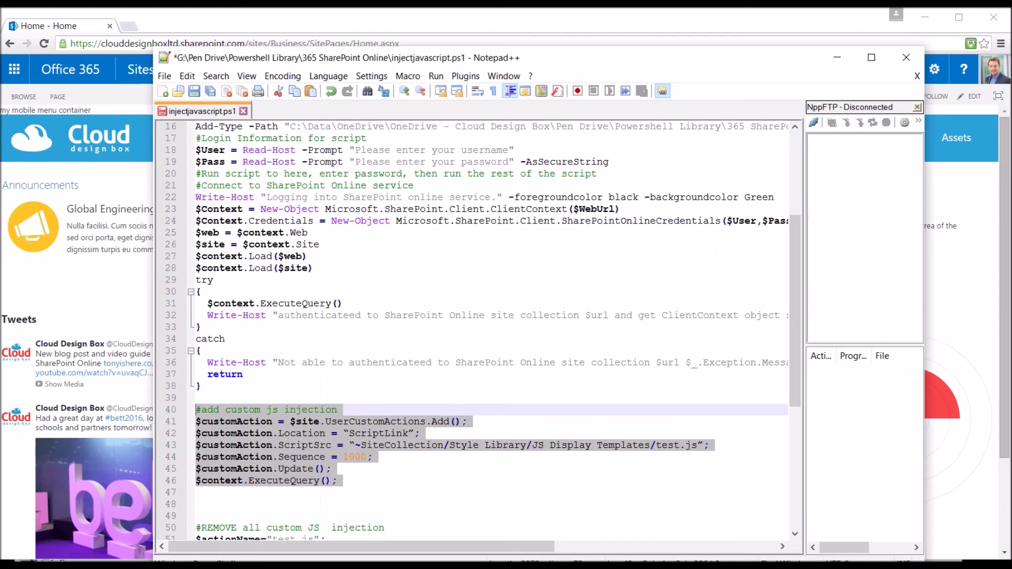
scroll(256, 346, down, 2)
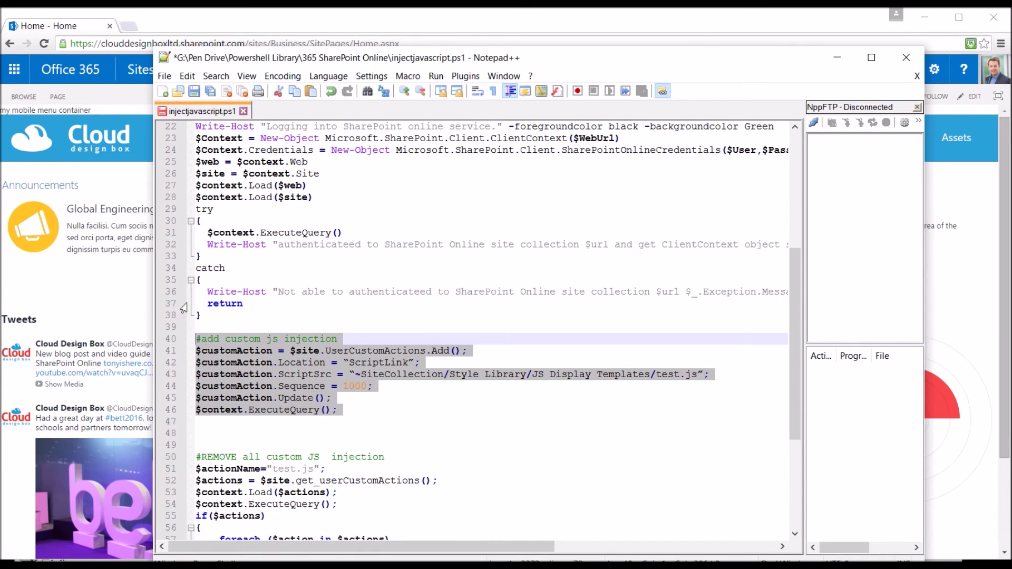
scroll(348, 349, down, 5)
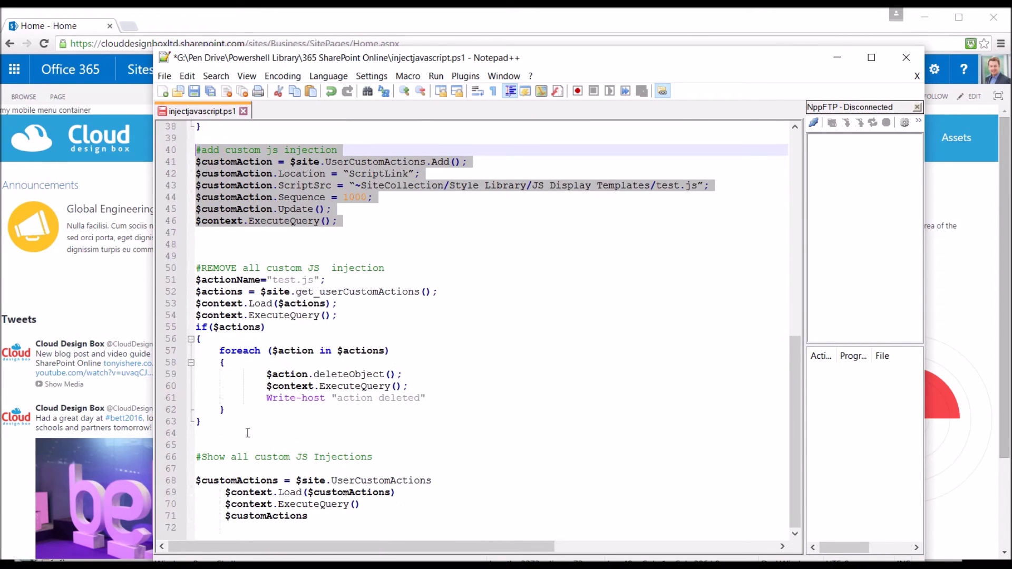
drag(245, 440, 164, 268)
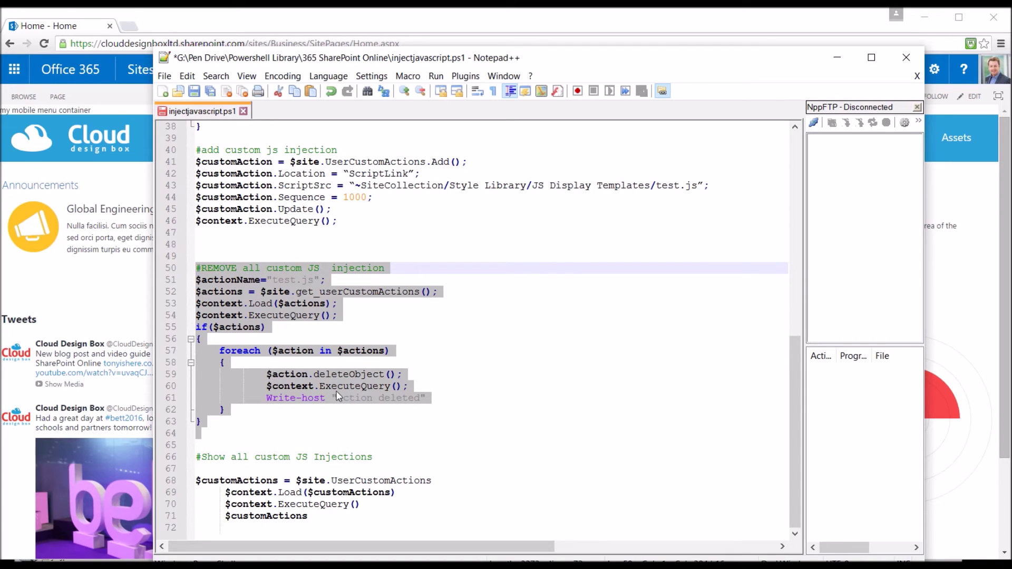
click(343, 410)
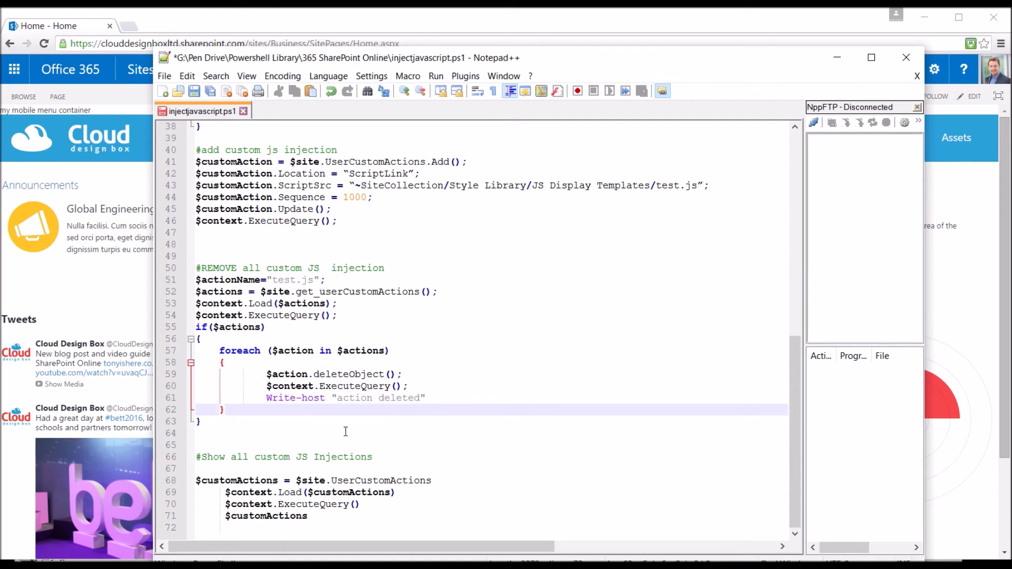
drag(287, 536, 196, 456)
key(ctrl+c)
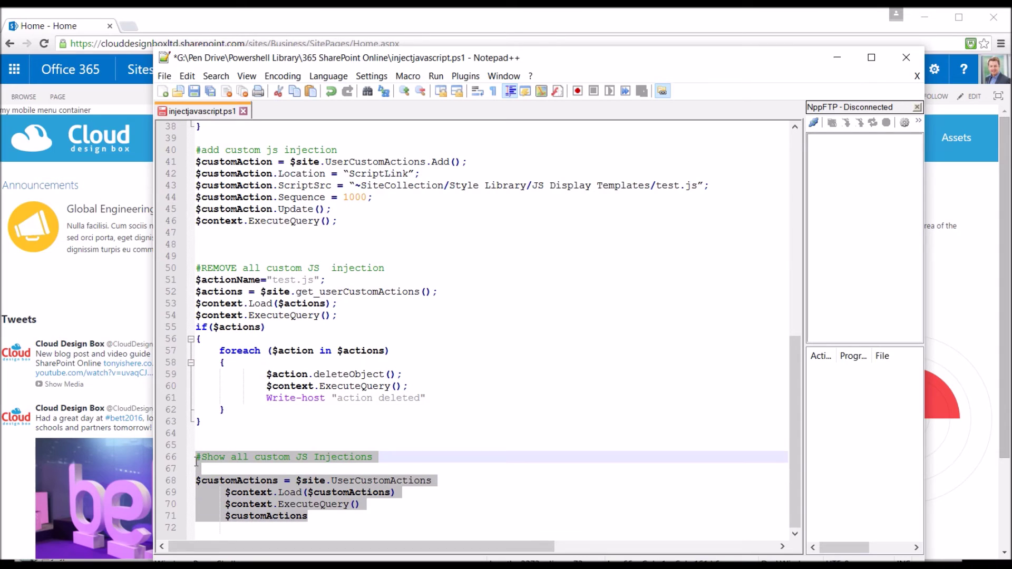
right_click(274, 485)
click(312, 251)
click(836, 57)
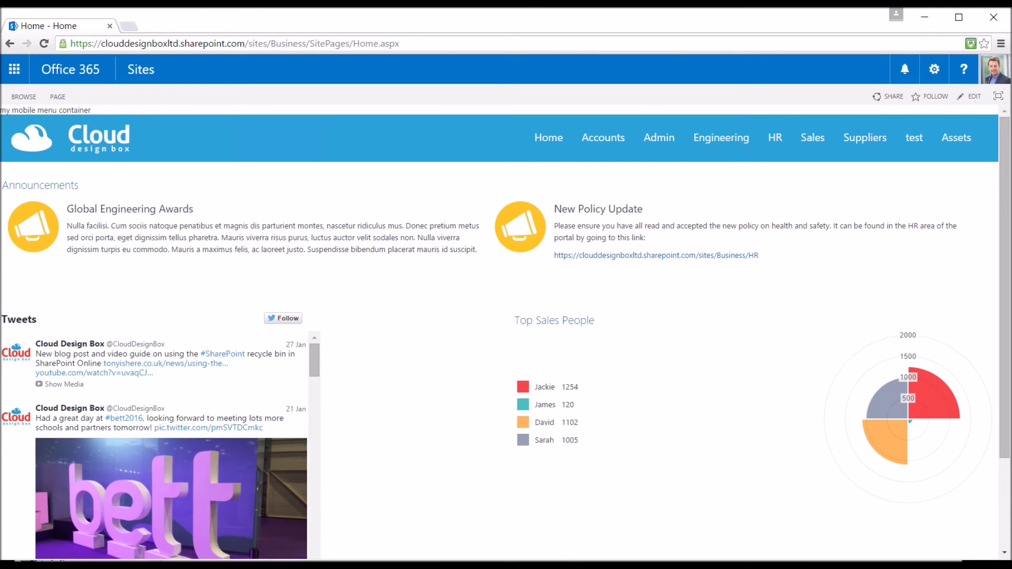
Step: Paste and run the listing commands, revealing the test.js ScriptLink custom action with sequence 1000
key(alt+Tab)
right_click(494, 358)
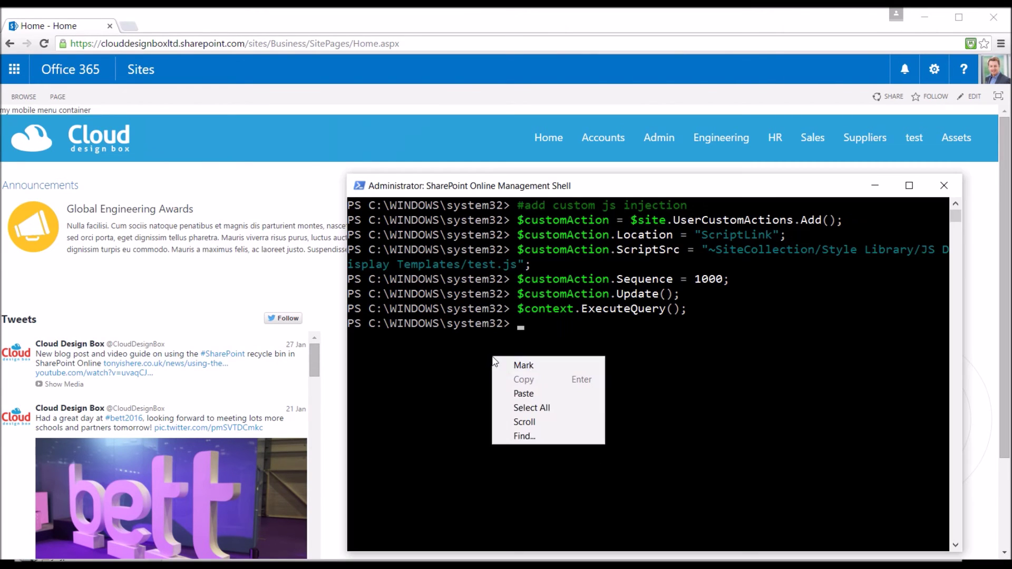
click(527, 393)
key(Return)
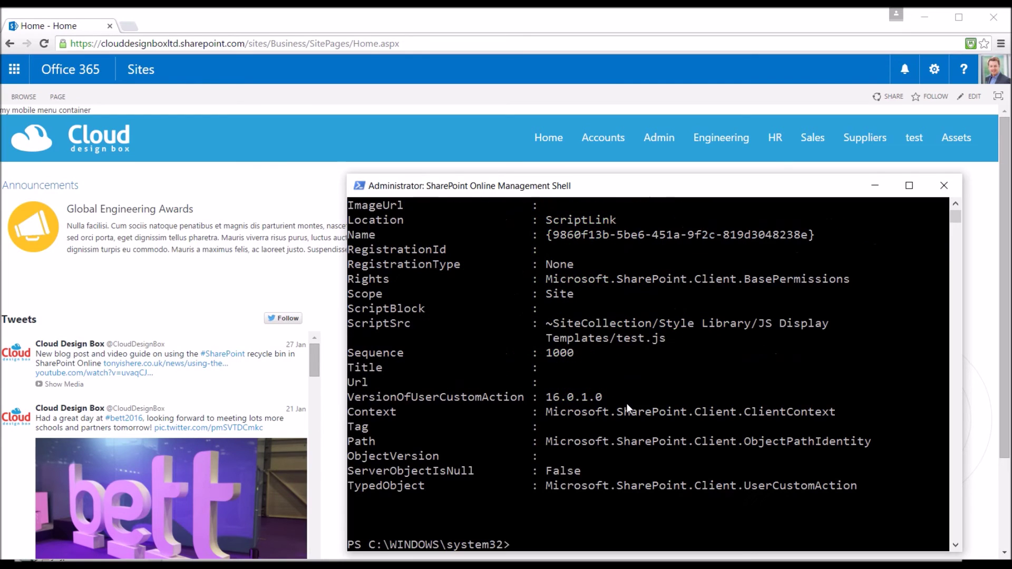
scroll(590, 425, up, 5)
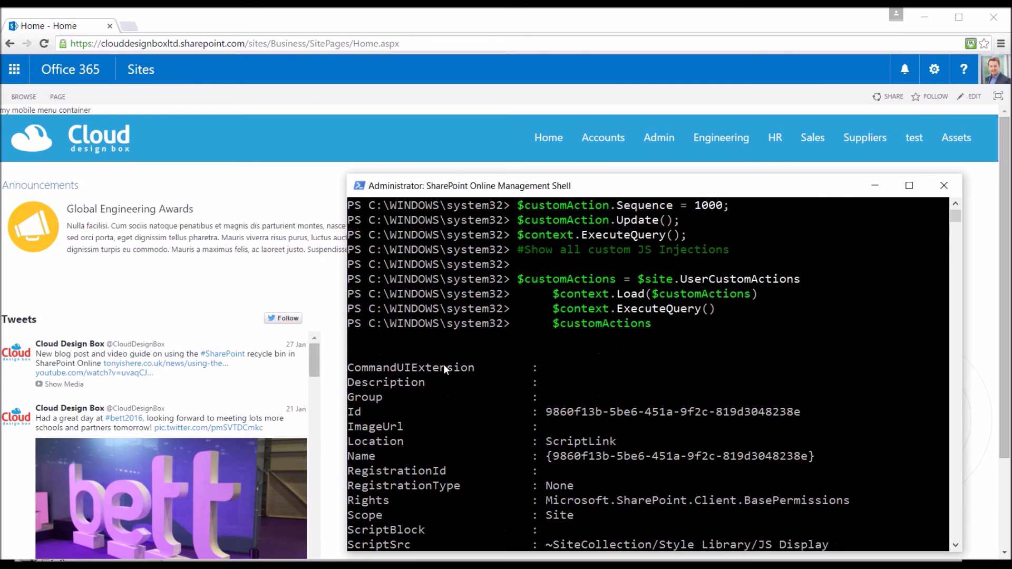
scroll(422, 366, down, 2)
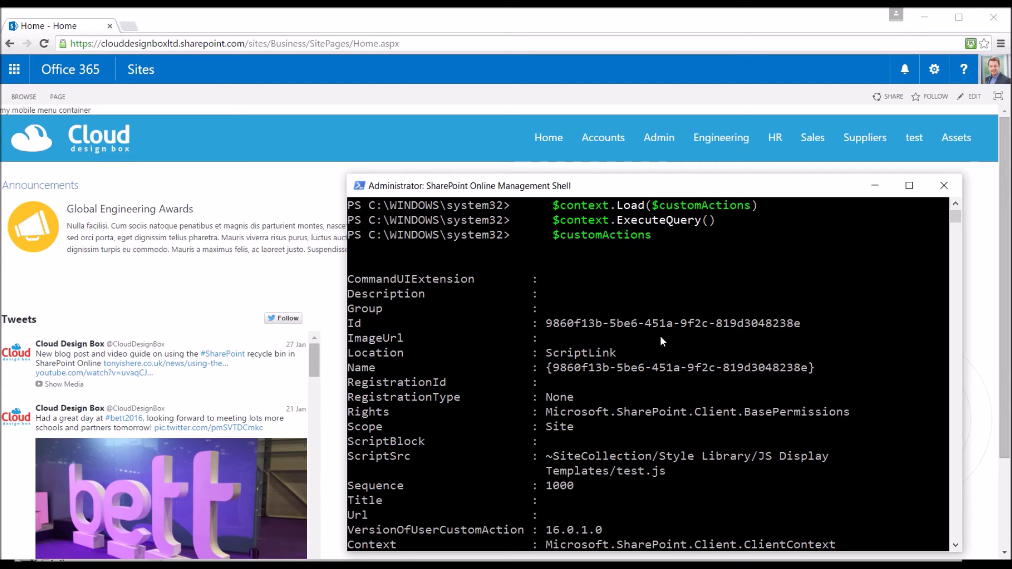
scroll(617, 366, down, 2)
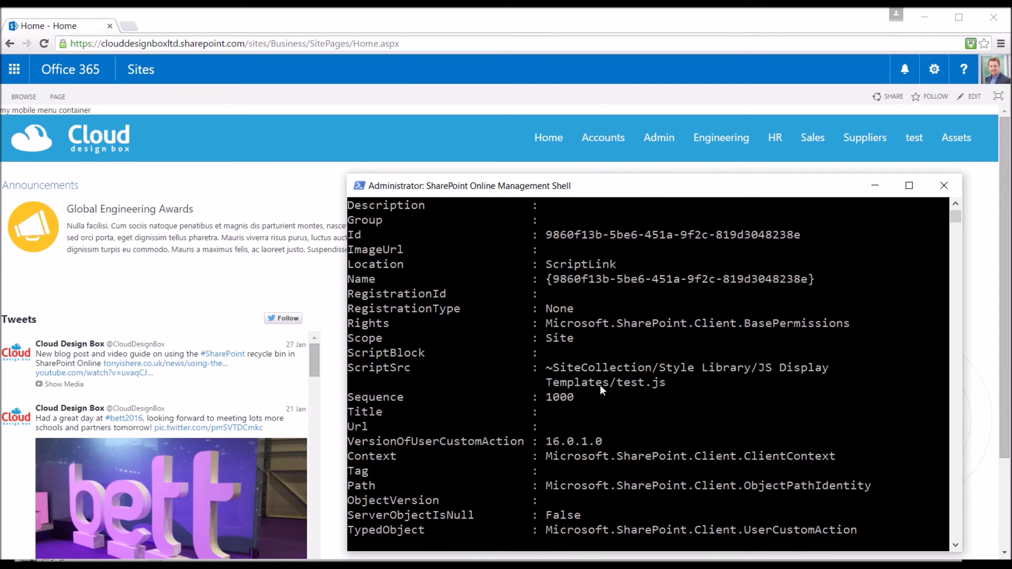
scroll(644, 388, down, 3)
scroll(623, 429, up, 4)
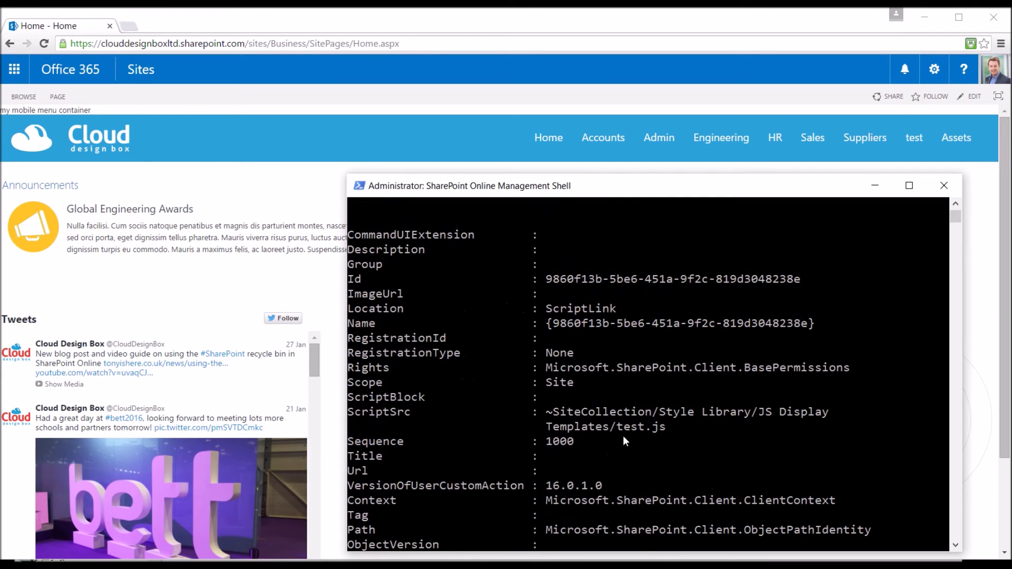
scroll(622, 433, down, 1)
scroll(587, 472, down, 1)
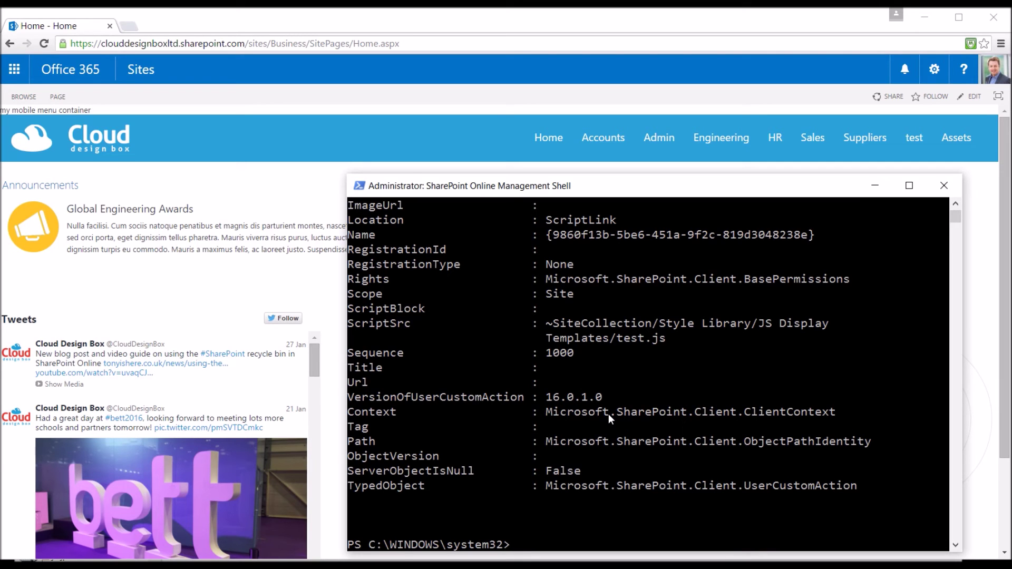
Step: Copy the #REMOVE block (lines 50-63) and run it in the shell to delete the test.js action
key(alt+Tab)
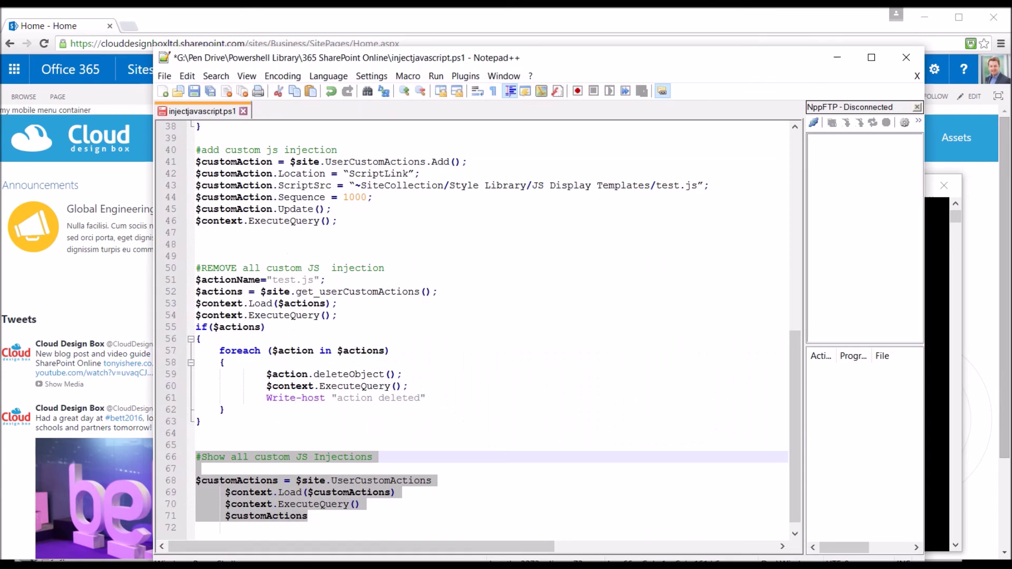
drag(235, 426, 189, 268)
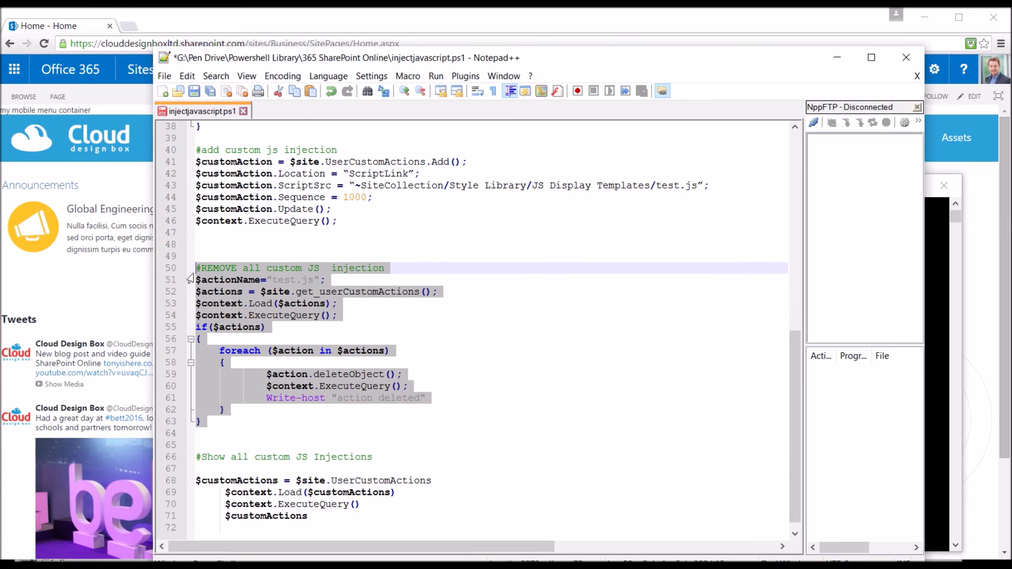
right_click(248, 283)
click(288, 306)
click(940, 410)
right_click(599, 395)
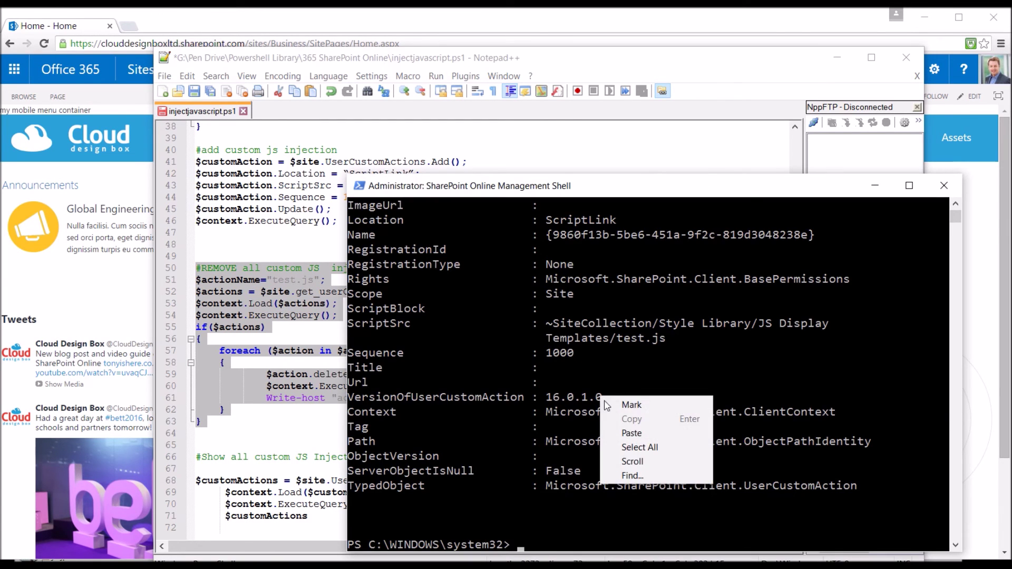
click(680, 433)
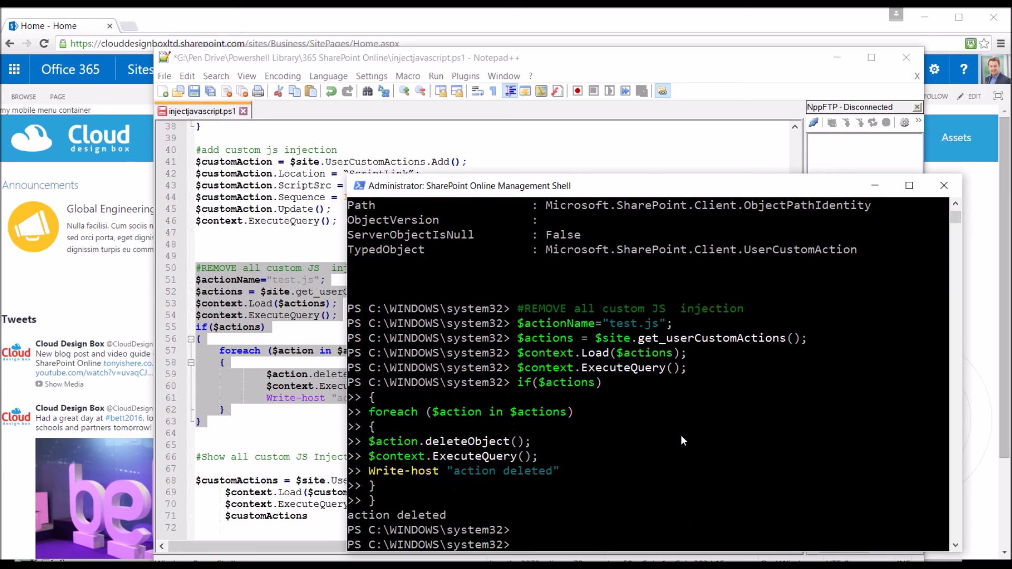
click(102, 200)
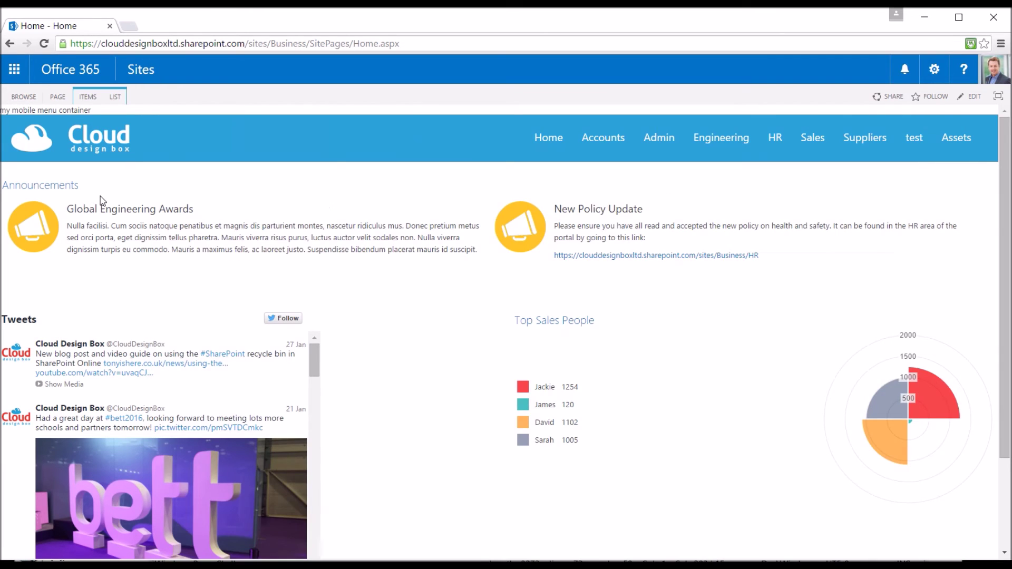
Step: Reload the SharePoint home page to confirm the 'my mobile menu container' text no longer appears
key(F5)
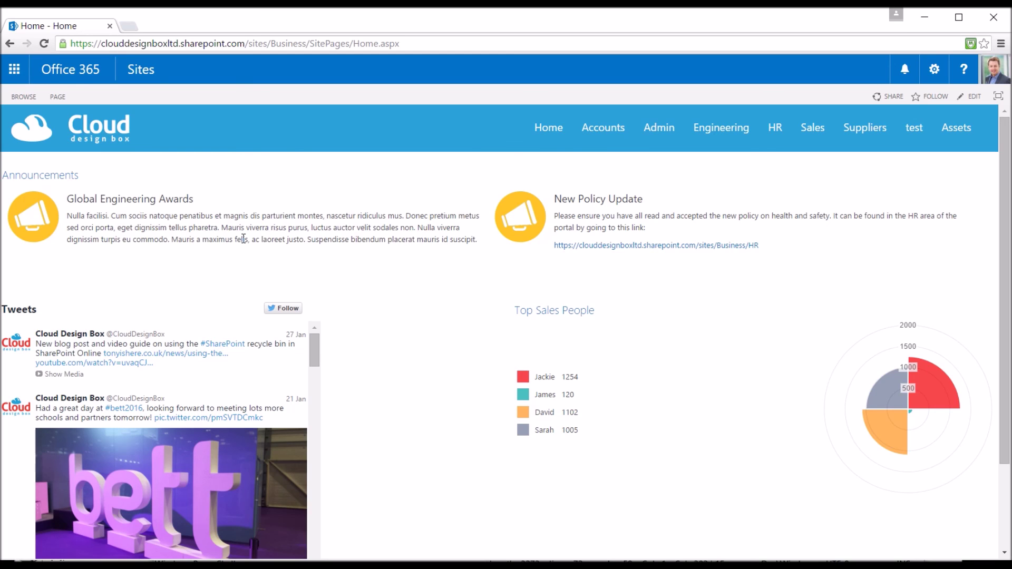
click(14, 71)
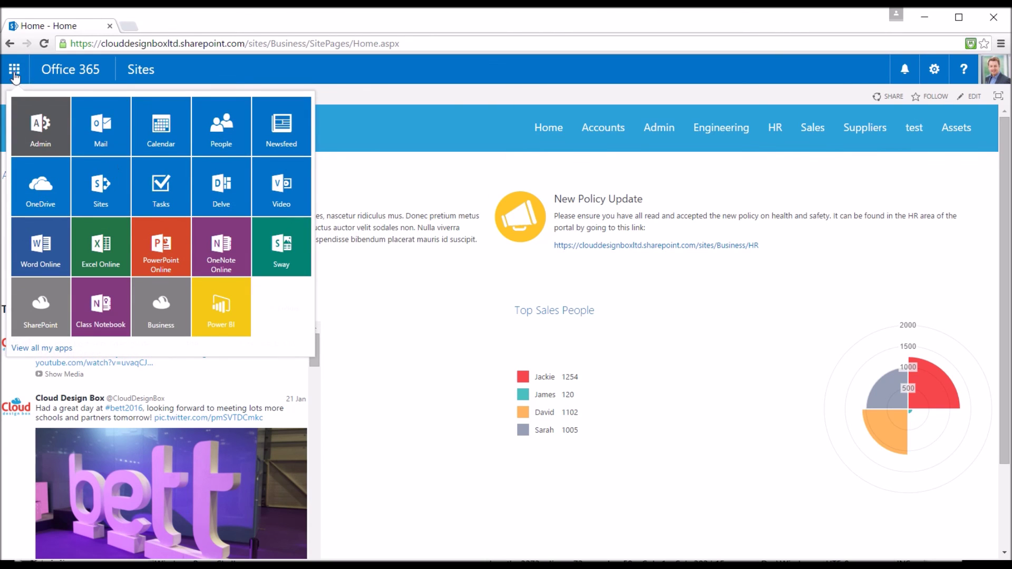
click(352, 112)
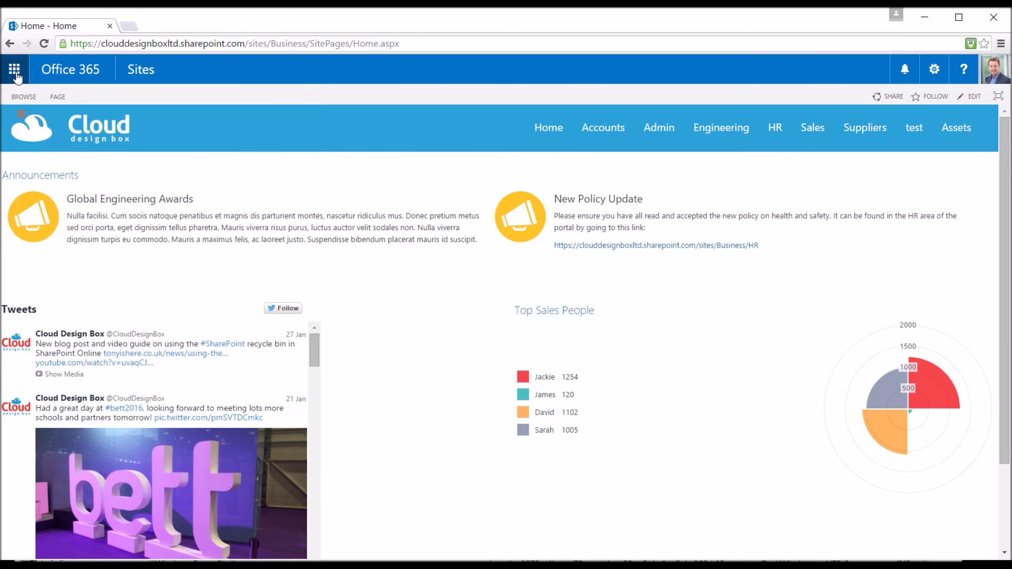